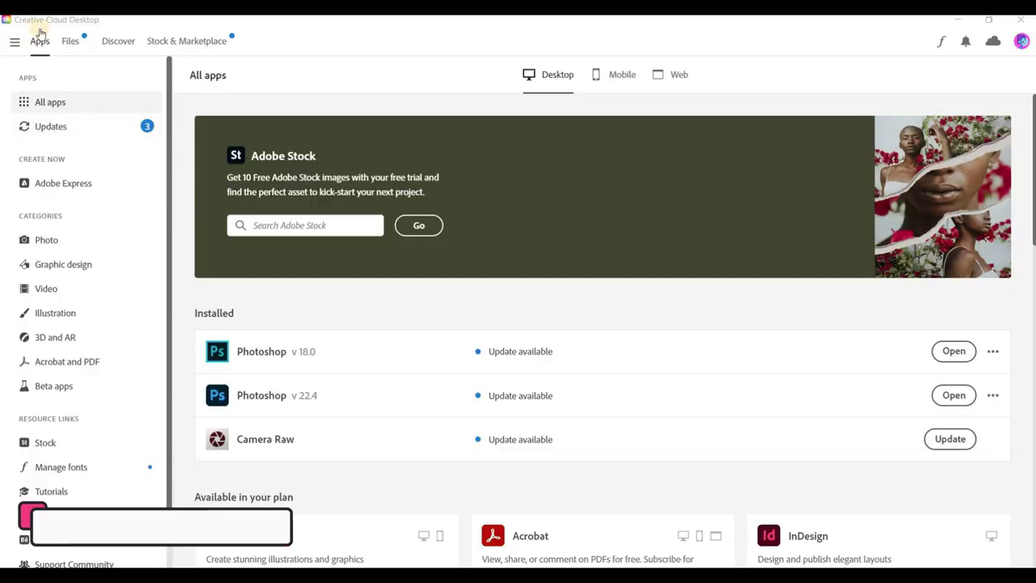
Find Photoshop (Beta) among the beta desktop apps in Creative Cloud Desktop and install it.
click(53, 386)
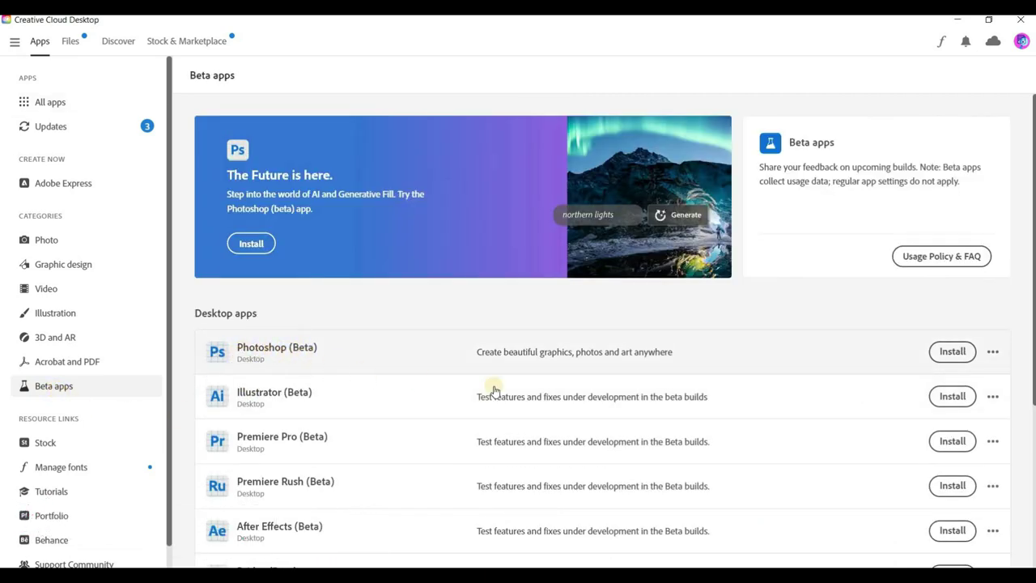
click(947, 356)
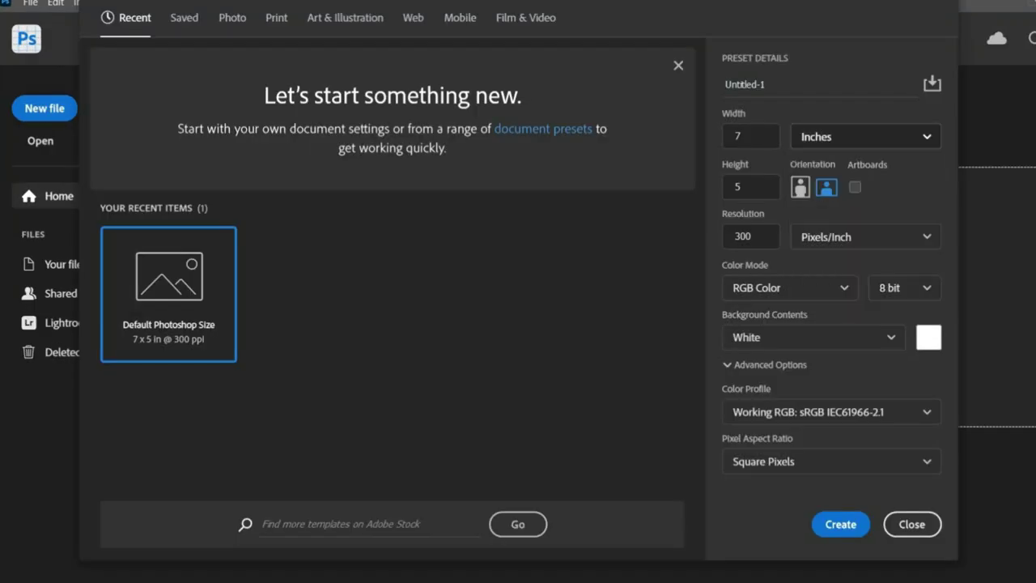
Create a new document from the Default Photoshop Size preset, 7 x 5 in at 300 ppi.
click(750, 136)
text(29)
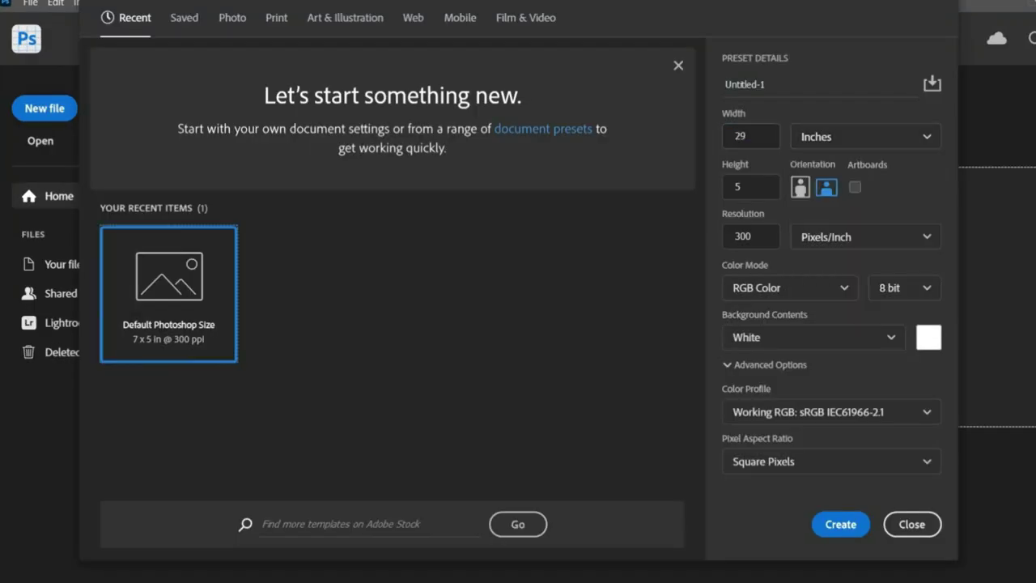
double_click(168, 294)
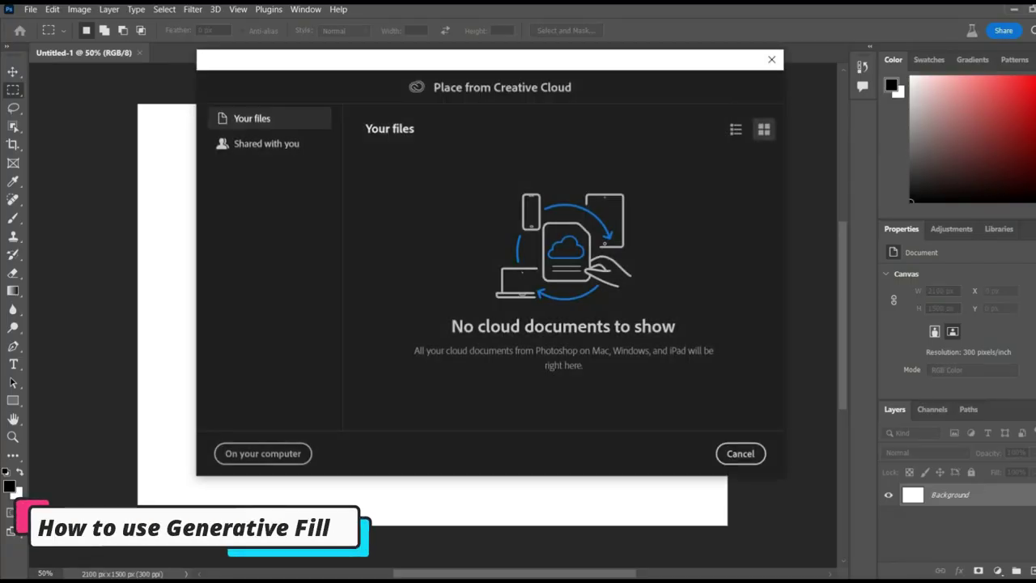
Place the motorcycle photo from the computer onto the canvas and check that the Contextual Task Bar is enabled.
click(263, 453)
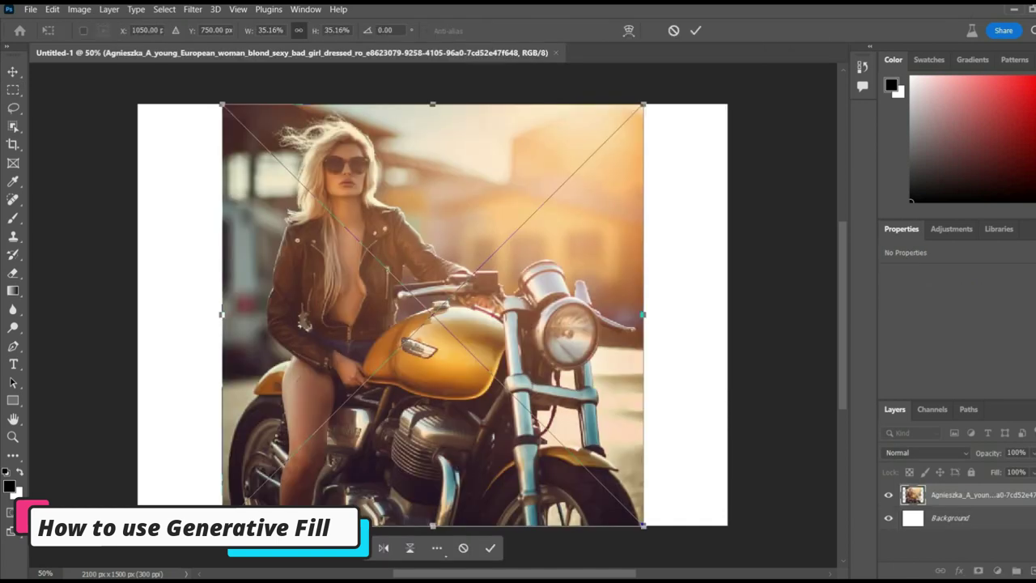
key(Return)
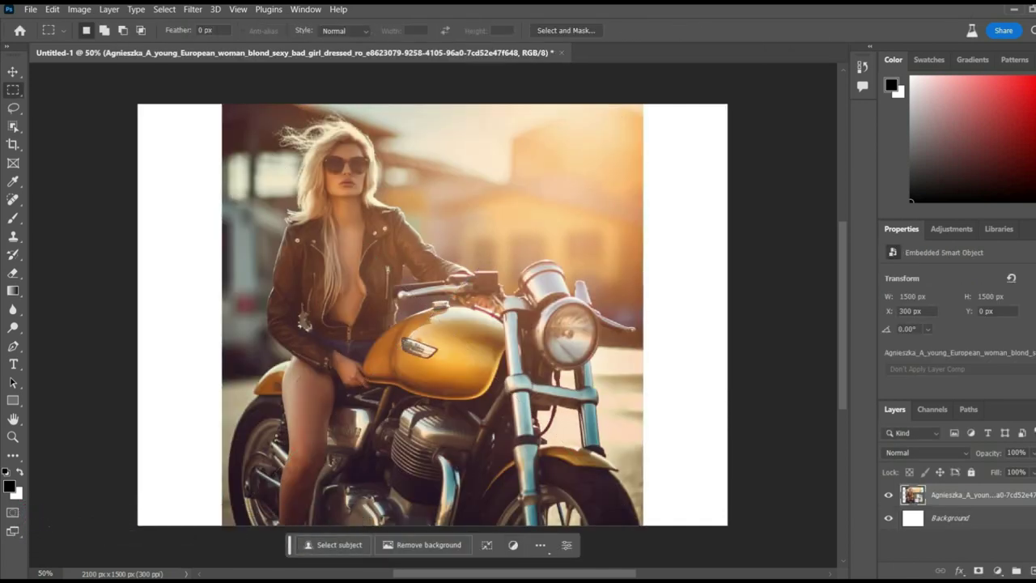
click(306, 9)
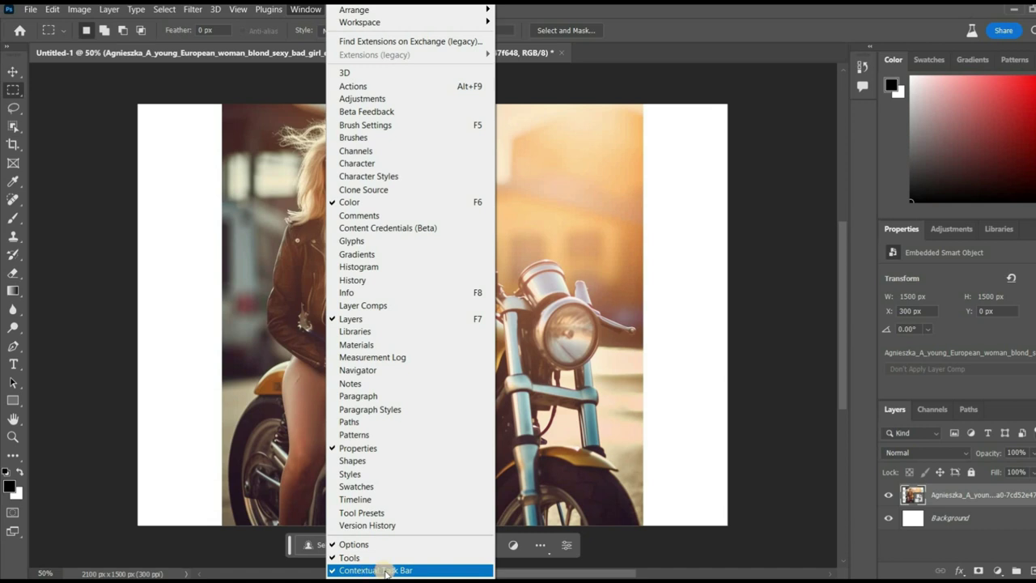
click(631, 545)
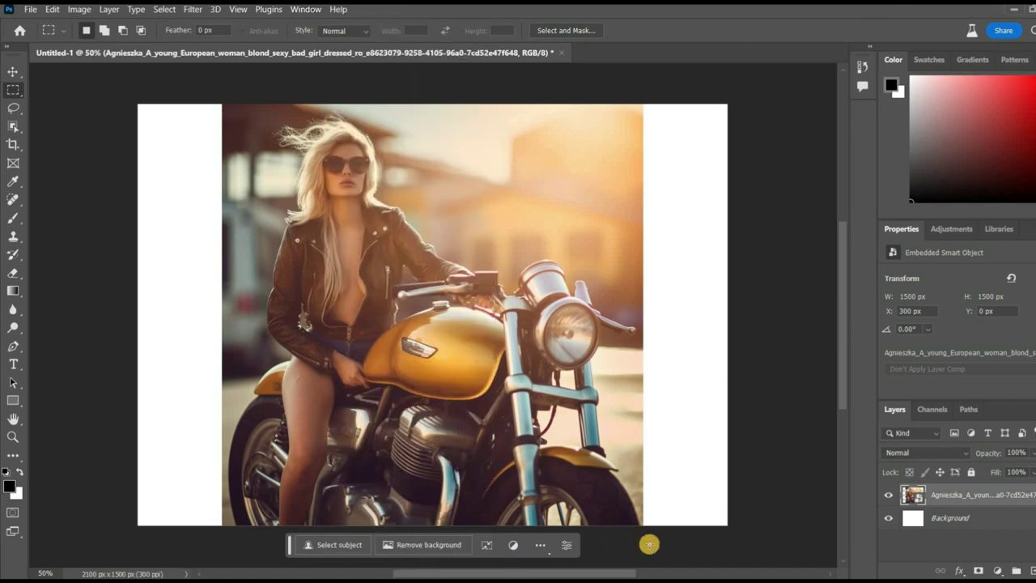
Delete the white Background layer and extend the canvas beyond all four sides of the photo to about 2556 x 2412 px with the Crop tool.
click(1023, 521)
key(Delete)
click(12, 146)
drag(429, 105, 432, 69)
drag(728, 345, 761, 346)
drag(101, 340, 71, 342)
drag(421, 491, 424, 527)
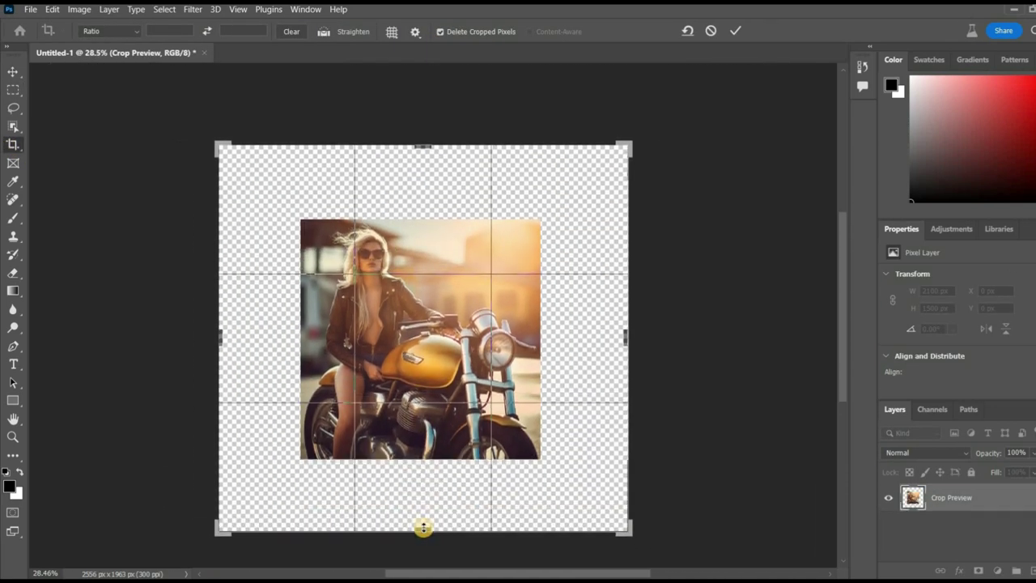
click(735, 31)
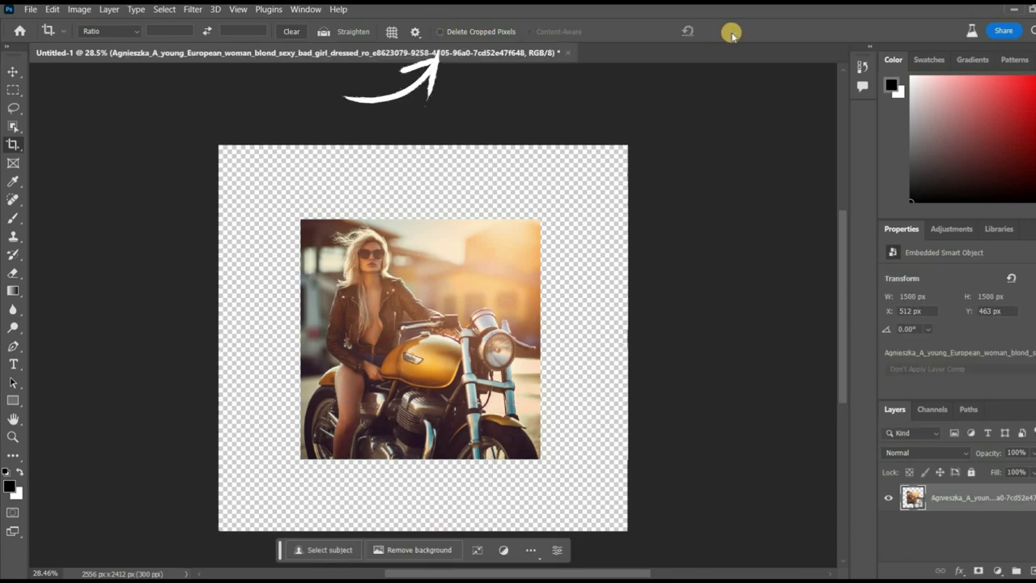
Select the transparent area on all four sides of the photo with added rectangular marquees, slightly overlapping the photo's edges.
key(m)
drag(201, 113, 307, 527)
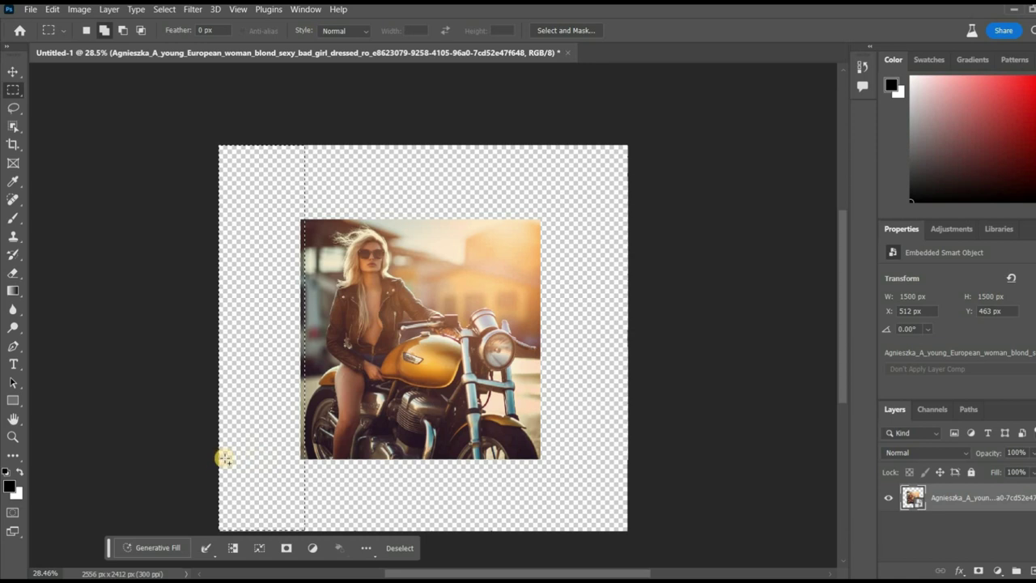
drag(212, 457, 640, 551)
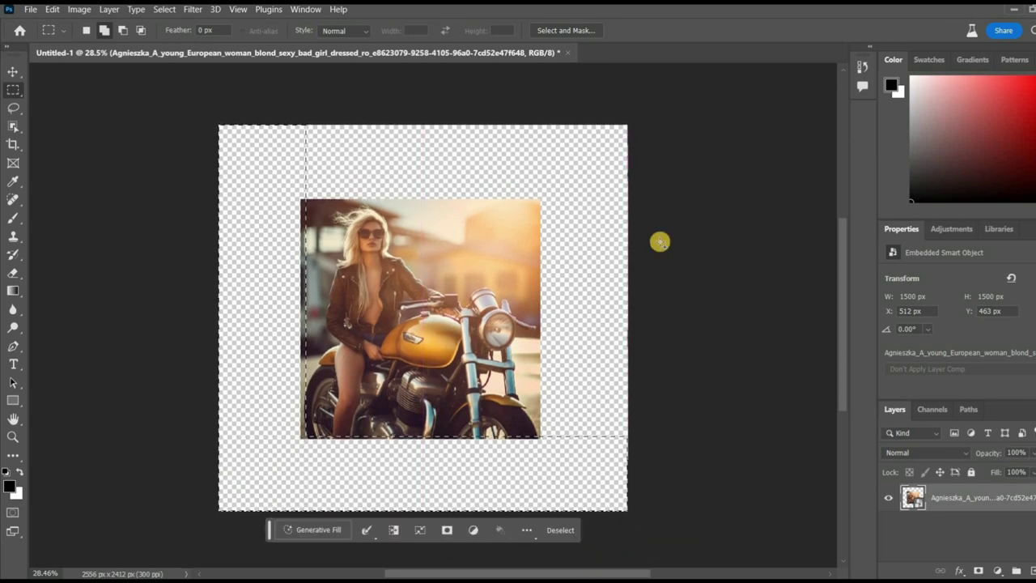
drag(536, 471, 537, 520)
drag(655, 90, 212, 210)
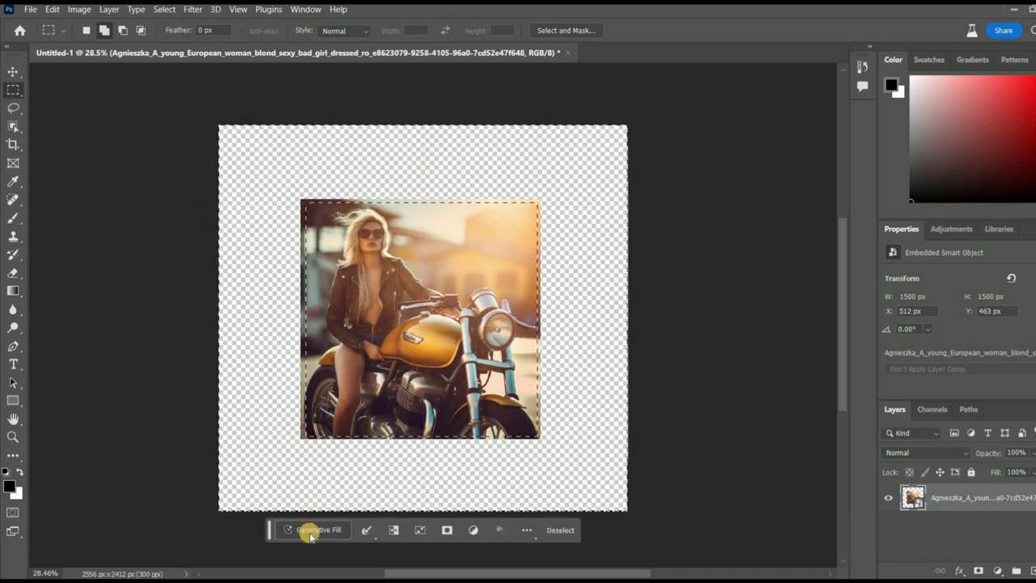
Fill the selected border around the photo using Generative Fill with an empty prompt and choose the third variation.
click(310, 532)
click(680, 333)
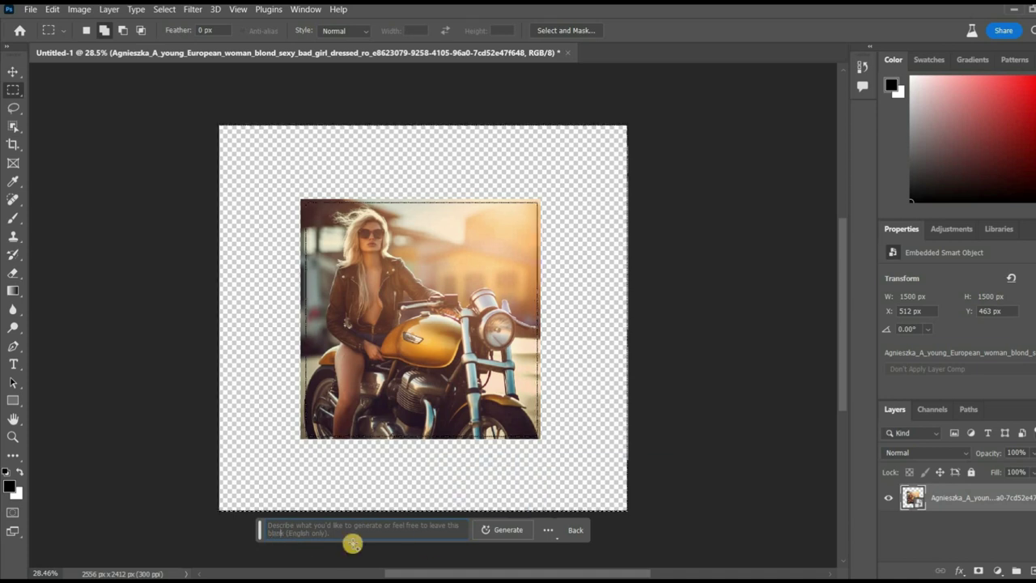
click(501, 531)
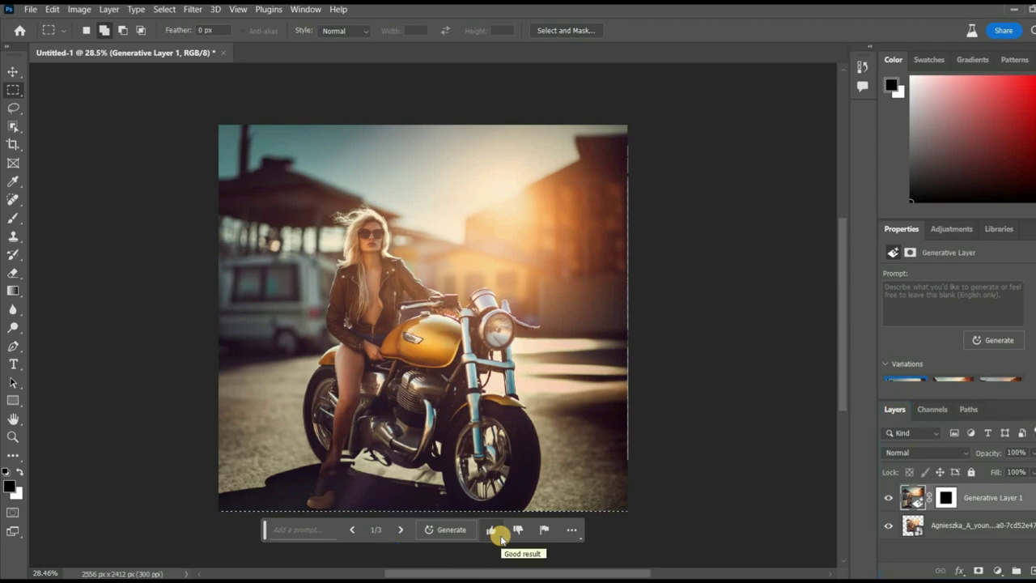
click(398, 532)
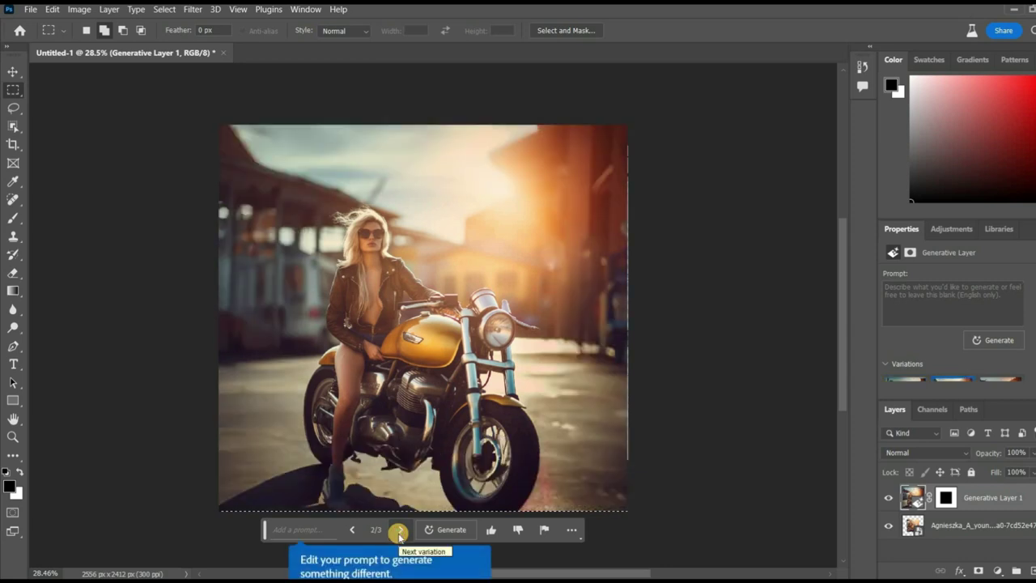
click(398, 531)
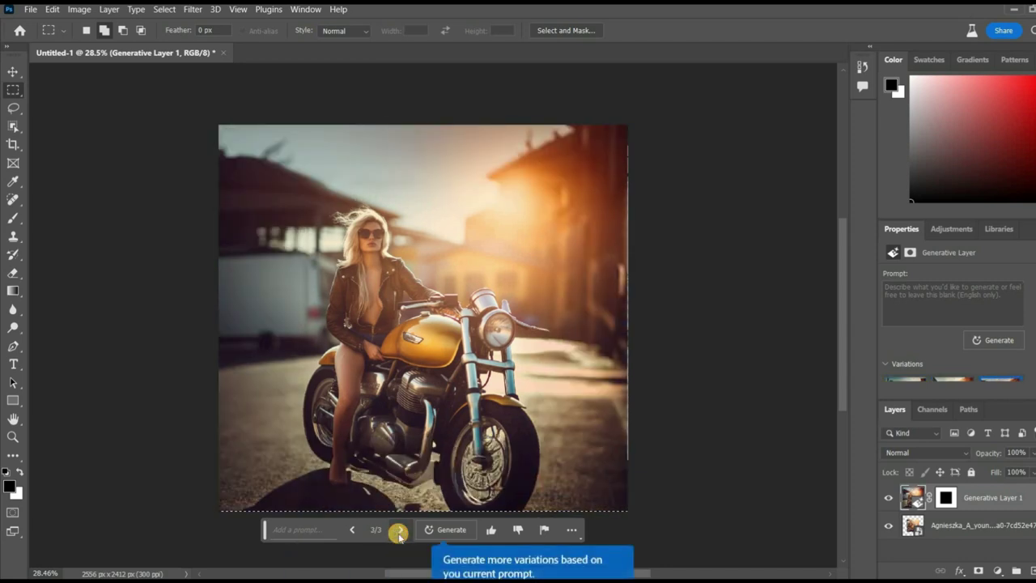
Lasso the logo on the yellow fuel tank, replace it using Generative Fill with an empty prompt, and choose the second variation.
click(13, 111)
mouse_move(404, 348)
mouse_down()
mouse_move(435, 339)
mouse_move(402, 337)
mouse_up()
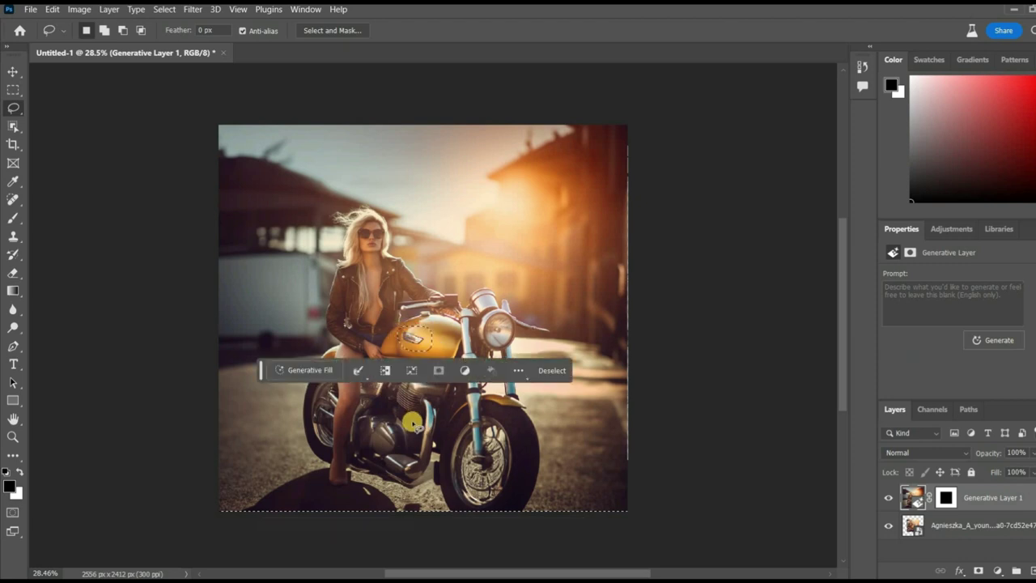
click(304, 372)
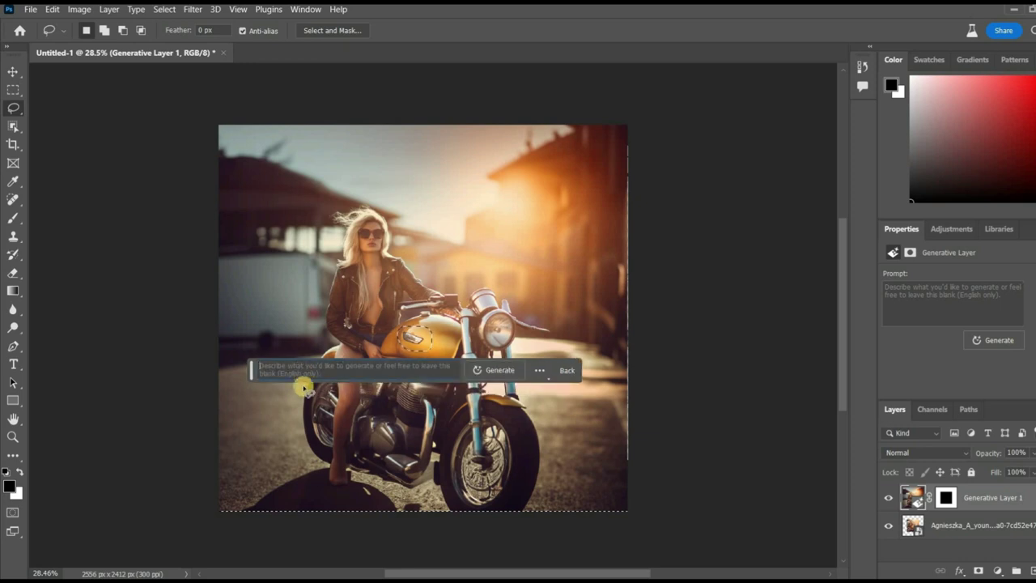
click(492, 371)
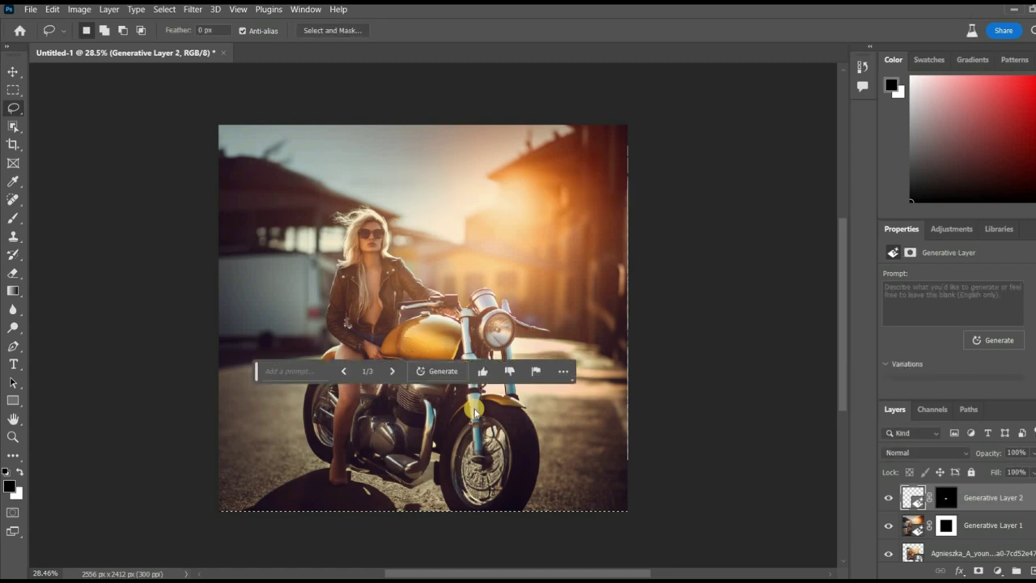
scroll(427, 332, left, 1)
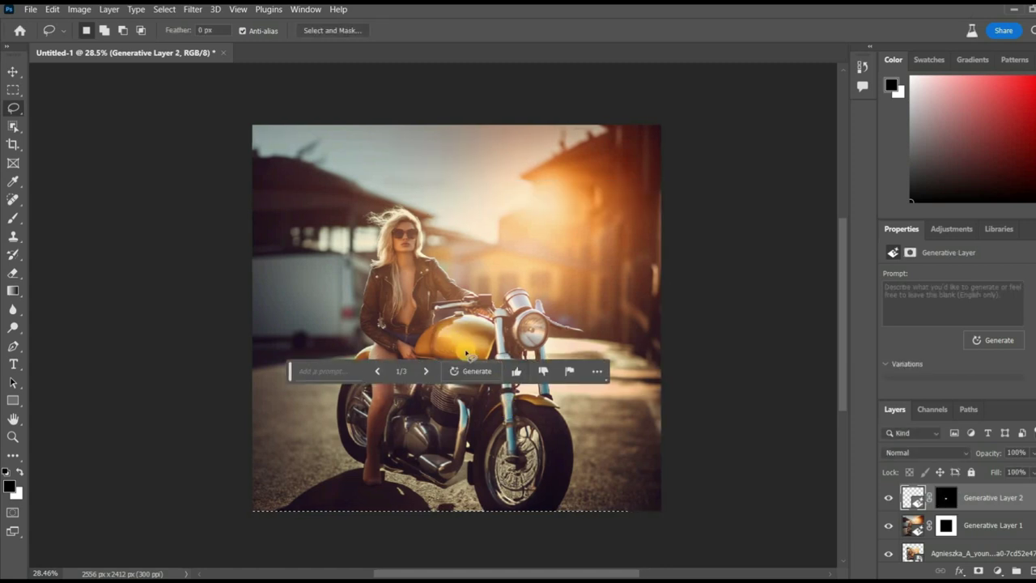
scroll(466, 354, up, 5)
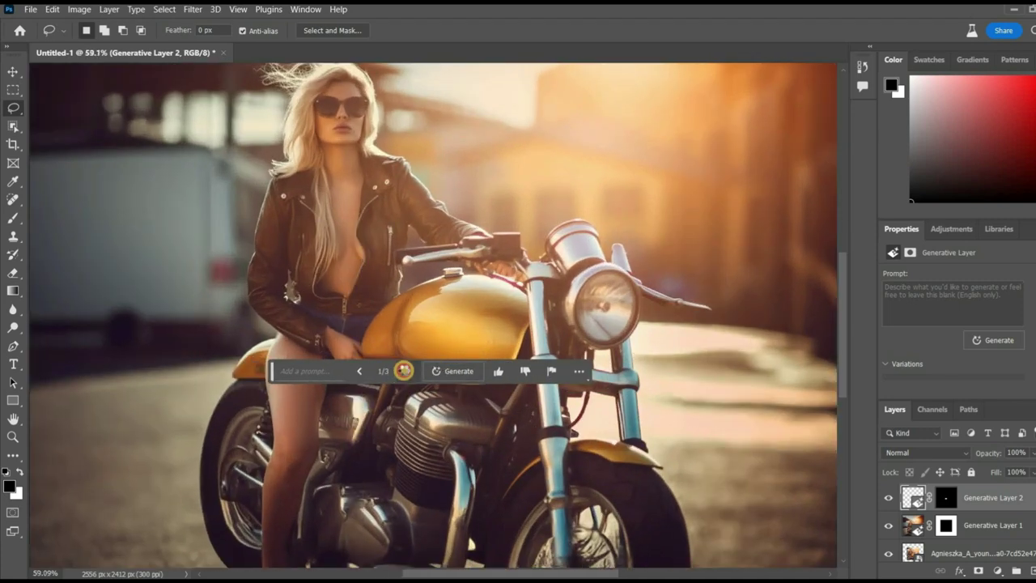
click(404, 371)
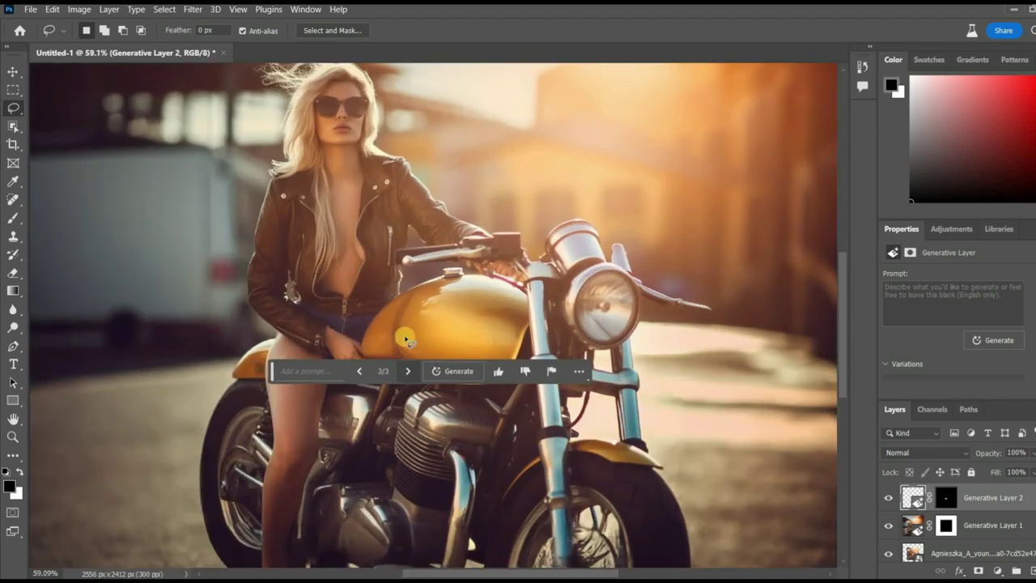
Lasso the motorcycle's headlight glass, regenerate it using Generative Fill with an empty prompt, and choose the third variation.
click(603, 298)
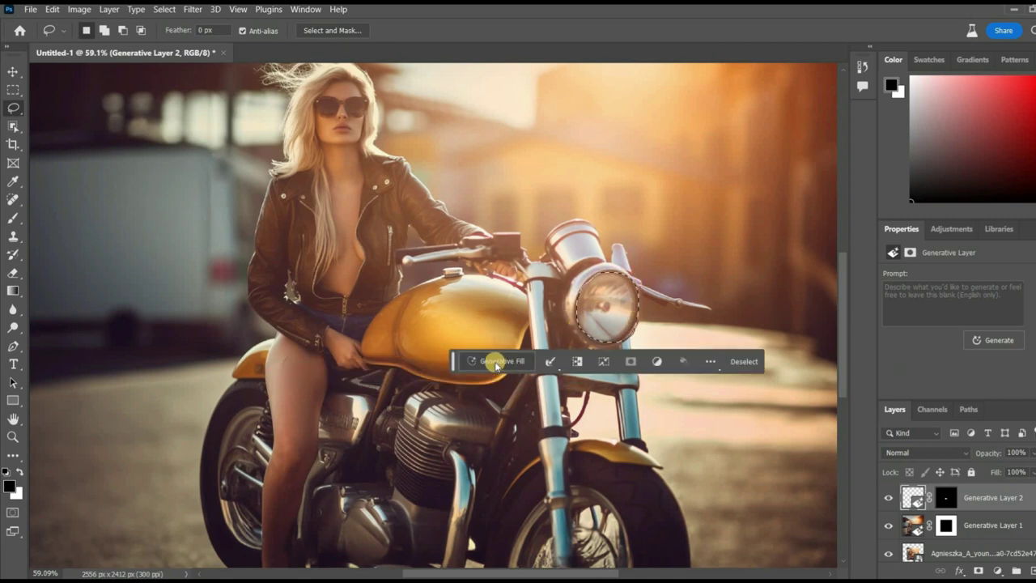
click(492, 361)
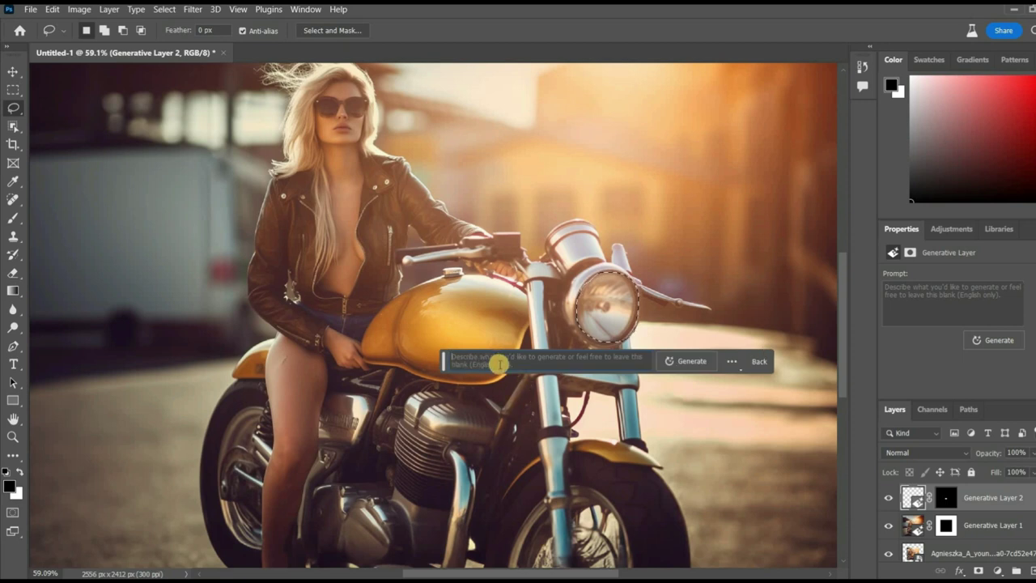
click(674, 361)
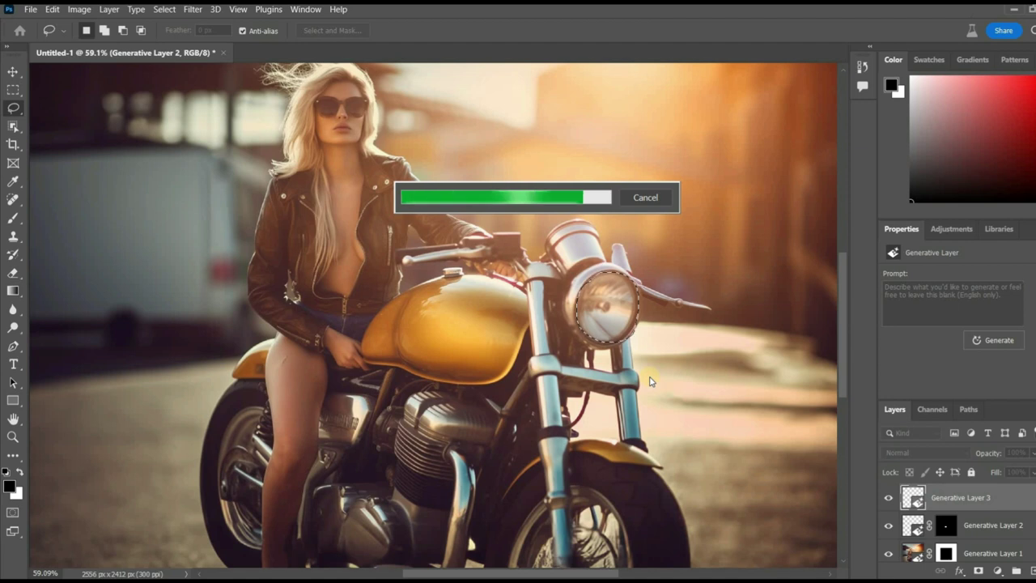
click(582, 363)
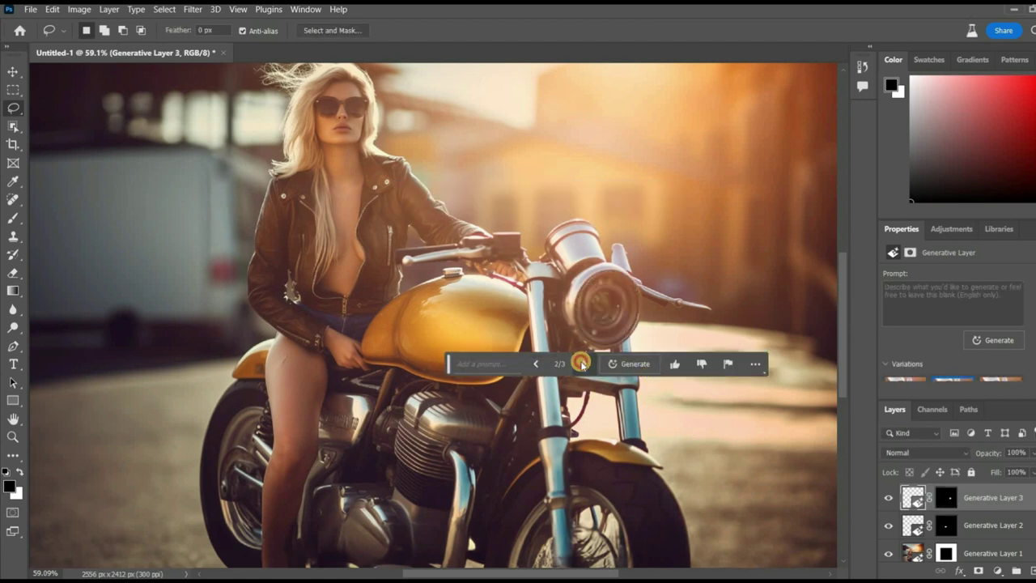
click(582, 363)
click(583, 364)
scroll(598, 408, down, 4)
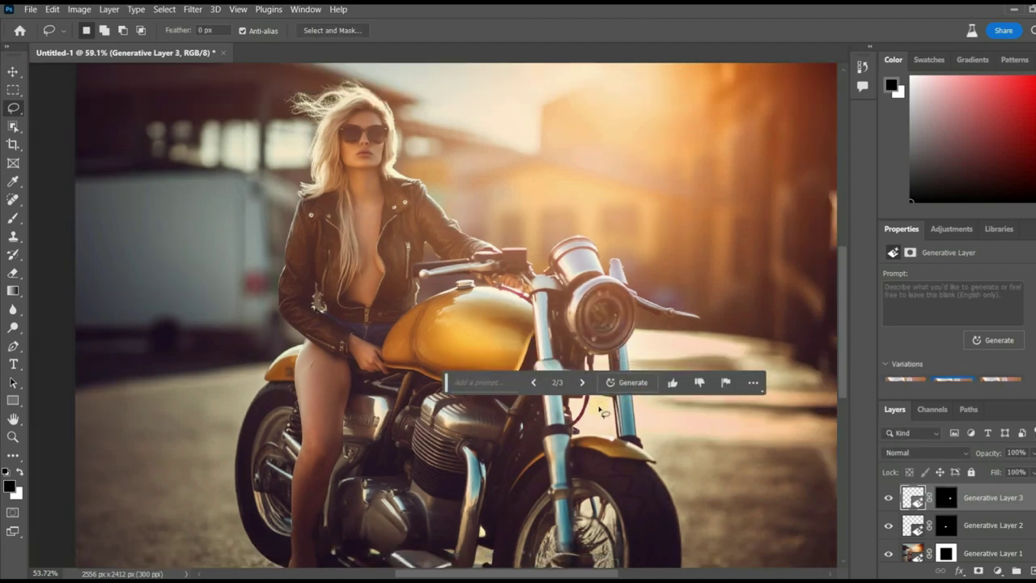
click(540, 384)
click(540, 383)
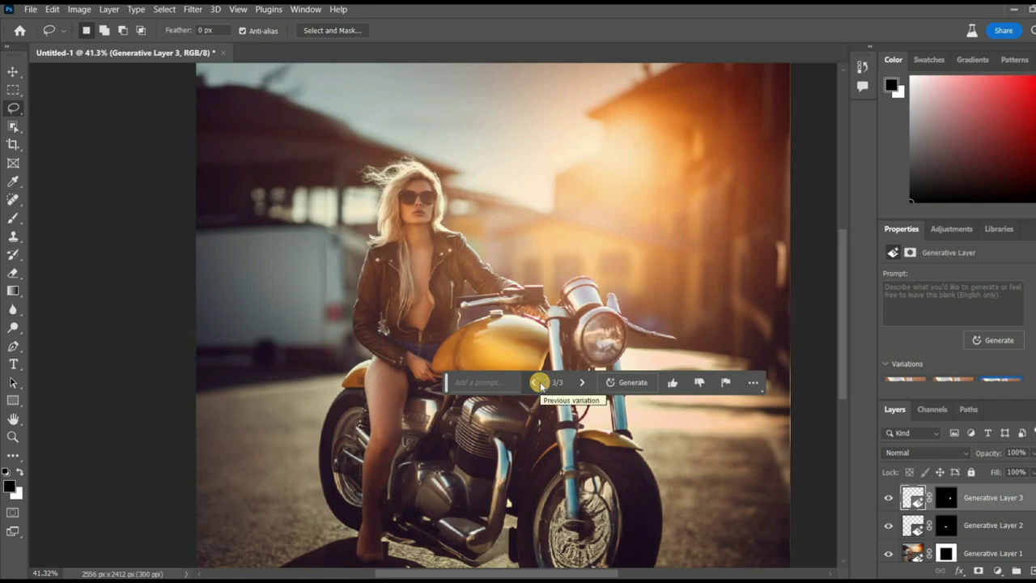
Lasso the white trailer behind the woman, replace it using Generative Fill with an empty prompt, and choose the third variation.
scroll(513, 475, down, 2)
scroll(335, 413, up, 4)
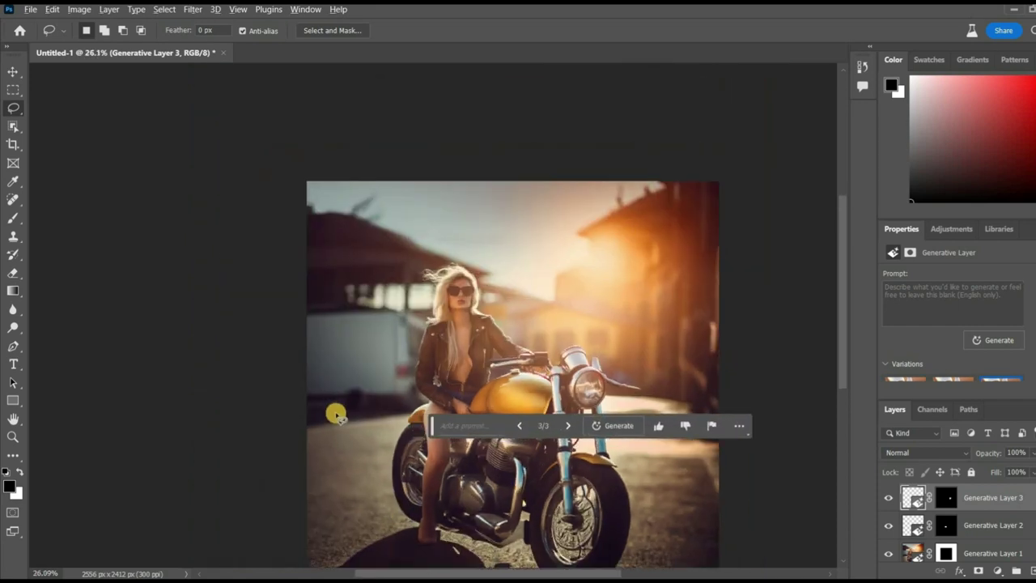
mouse_move(292, 433)
mouse_down()
mouse_move(473, 407)
mouse_move(472, 363)
mouse_up()
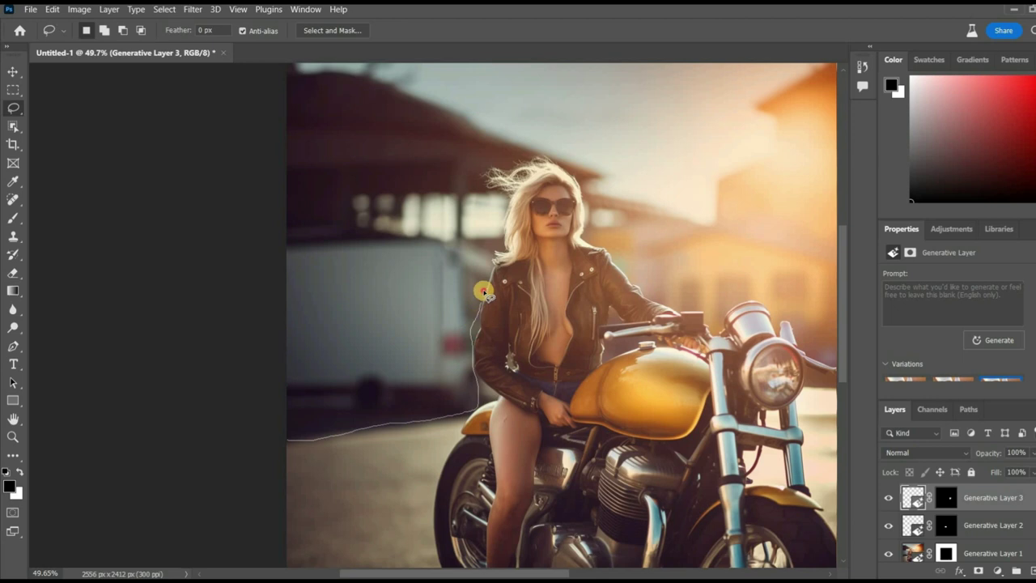
mouse_move(419, 239)
mouse_down()
mouse_move(301, 240)
mouse_move(279, 378)
mouse_move(283, 449)
mouse_up()
click(287, 458)
click(482, 459)
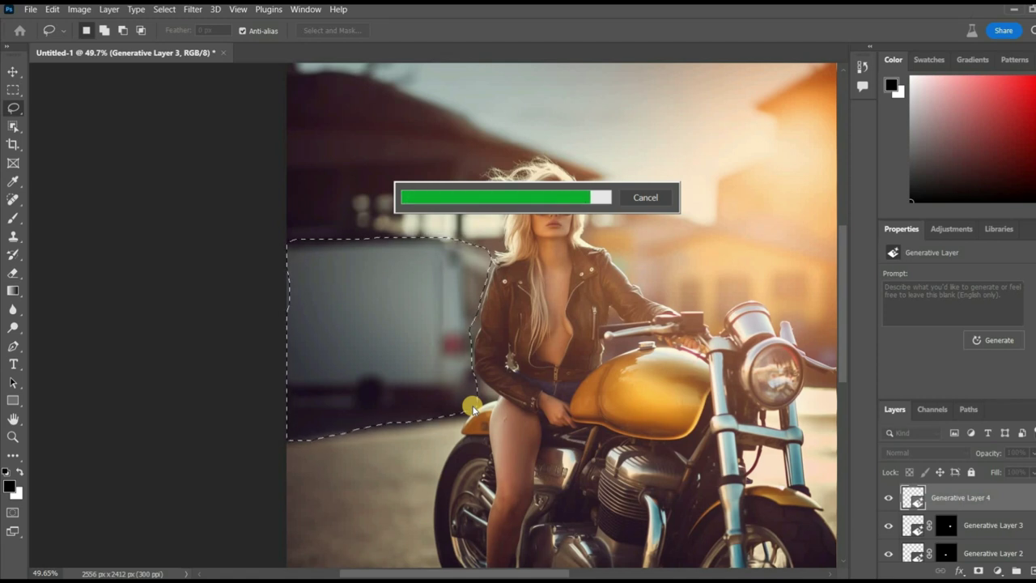
scroll(474, 408, down, 3)
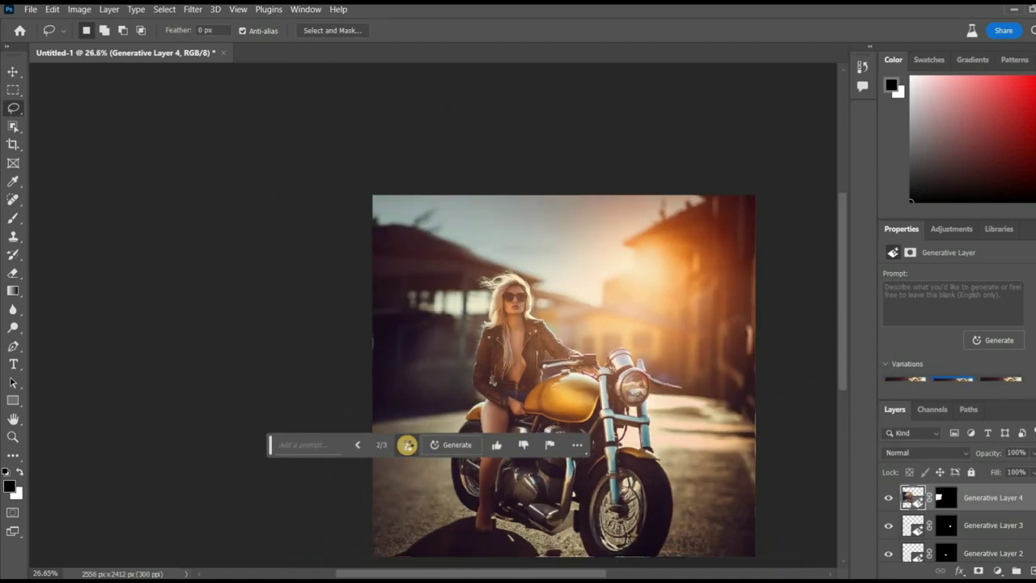
click(406, 444)
scroll(655, 445, right, 3)
scroll(465, 397, up, 3)
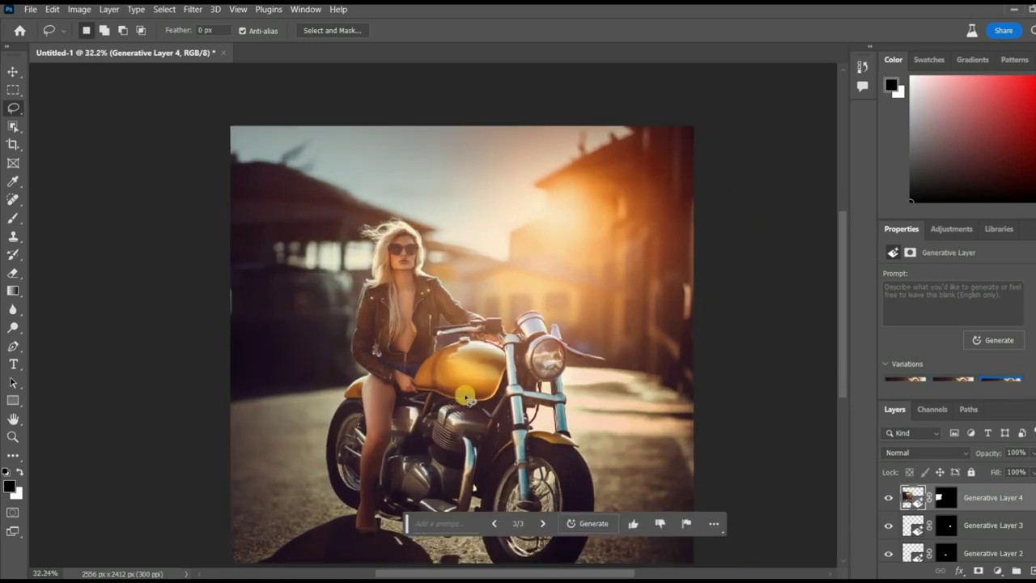
scroll(465, 397, up, 2)
scroll(656, 445, down, 1)
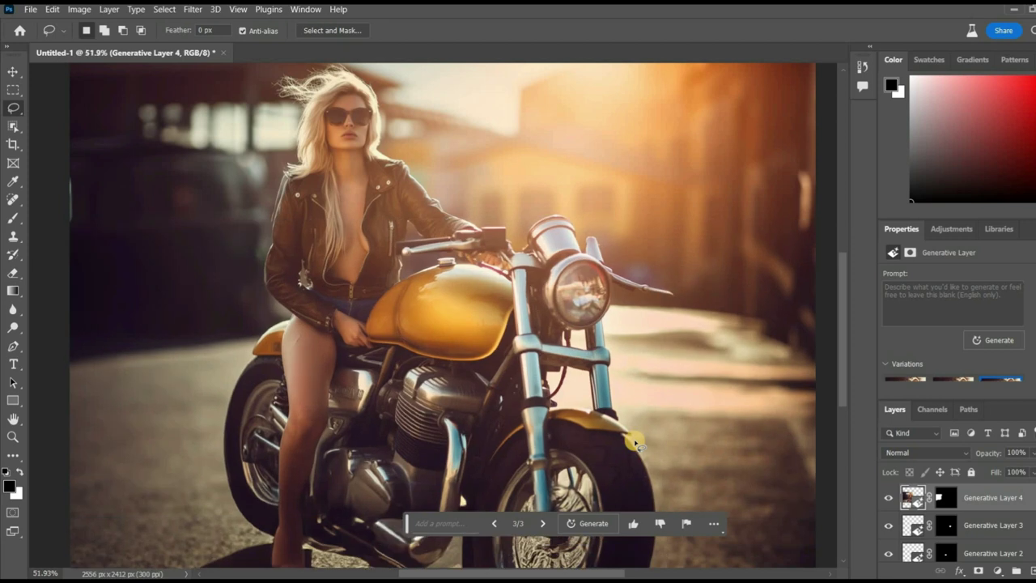
scroll(933, 493, down, 2)
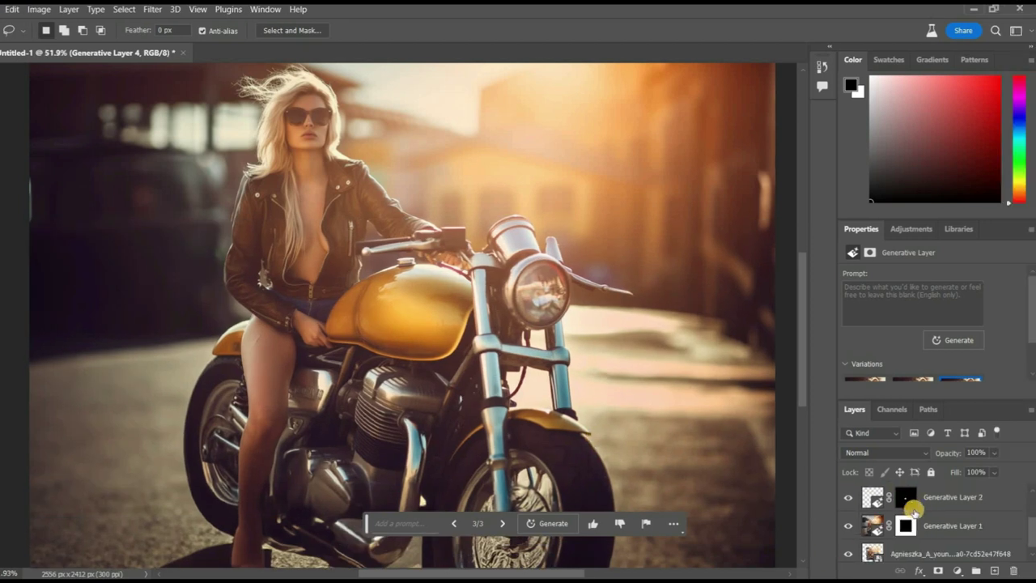
scroll(1029, 532, up, 2)
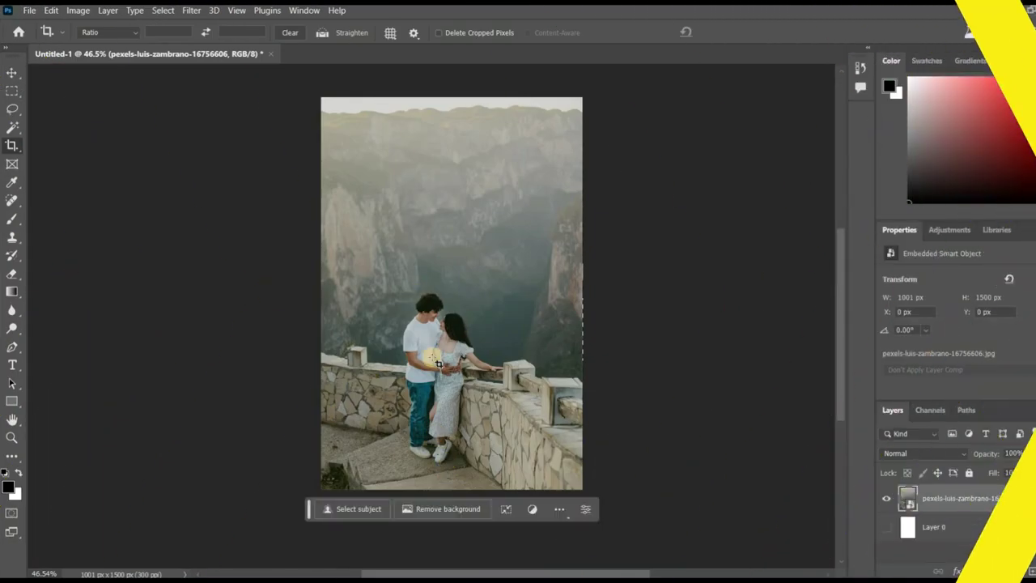
Expand the couple photo's canvas on all four sides with the Crop tool to about 1966 x 2535 px.
key(c)
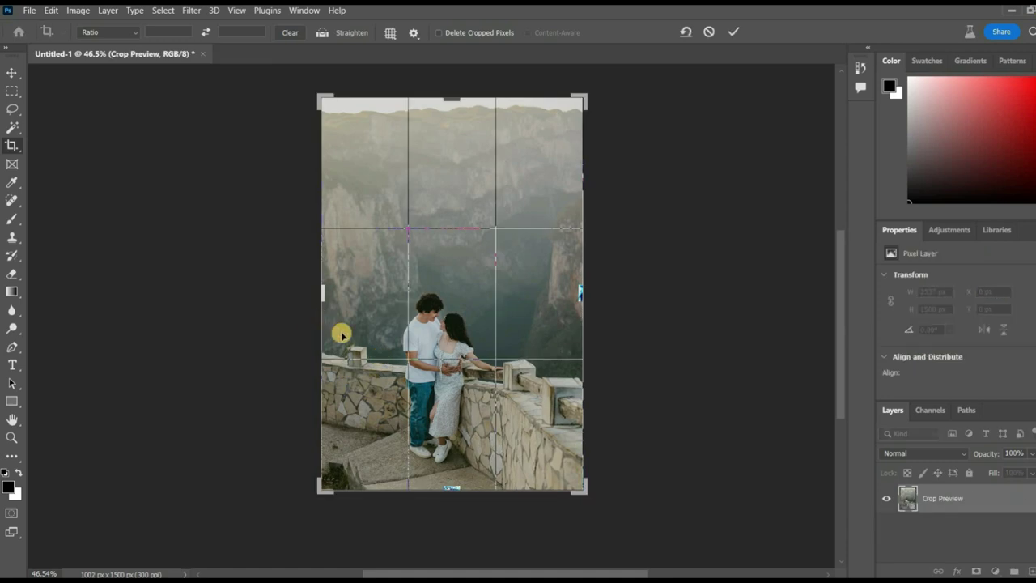
scroll(341, 334, down, 3)
drag(335, 323, 297, 324)
drag(391, 204, 410, 176)
drag(518, 324, 541, 322)
drag(407, 466, 413, 491)
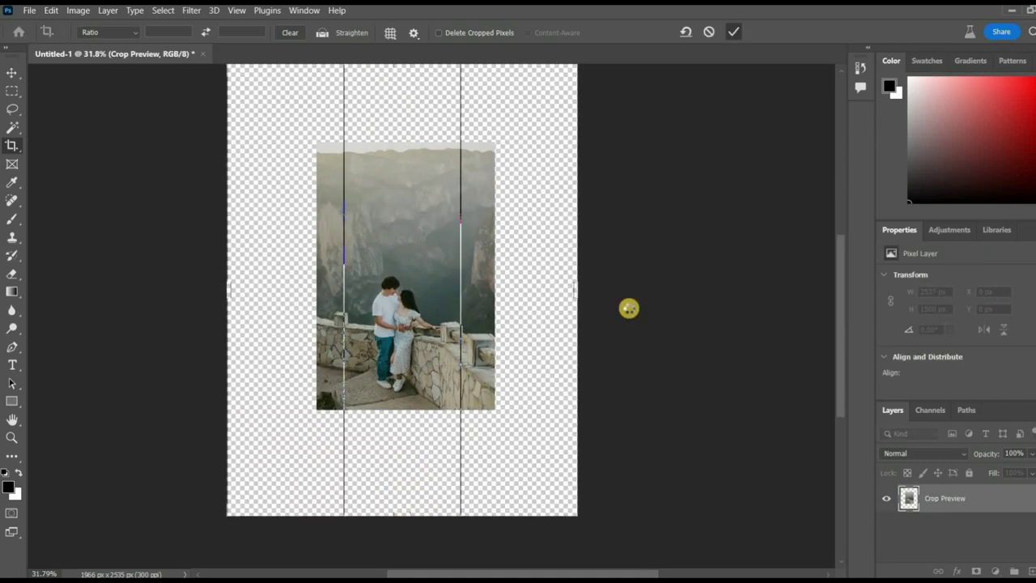
key(Return)
Select the empty border around the couple photo with rectangular marquees that slightly overlap the photo's edges.
click(14, 93)
drag(310, 457, 320, 528)
mouse_move(212, 78)
mouse_down()
mouse_move(580, 174)
mouse_move(586, 159)
mouse_up()
drag(591, 79, 489, 530)
drag(617, 407, 221, 542)
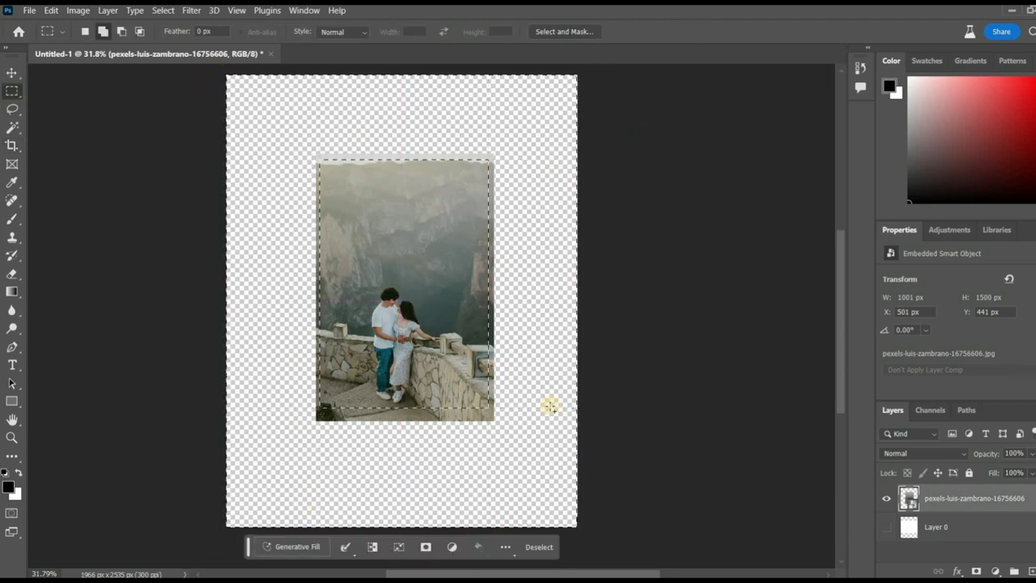
Fill the selected border around the couple photo using Generative Fill with an empty prompt and choose the second variation.
click(301, 546)
click(463, 551)
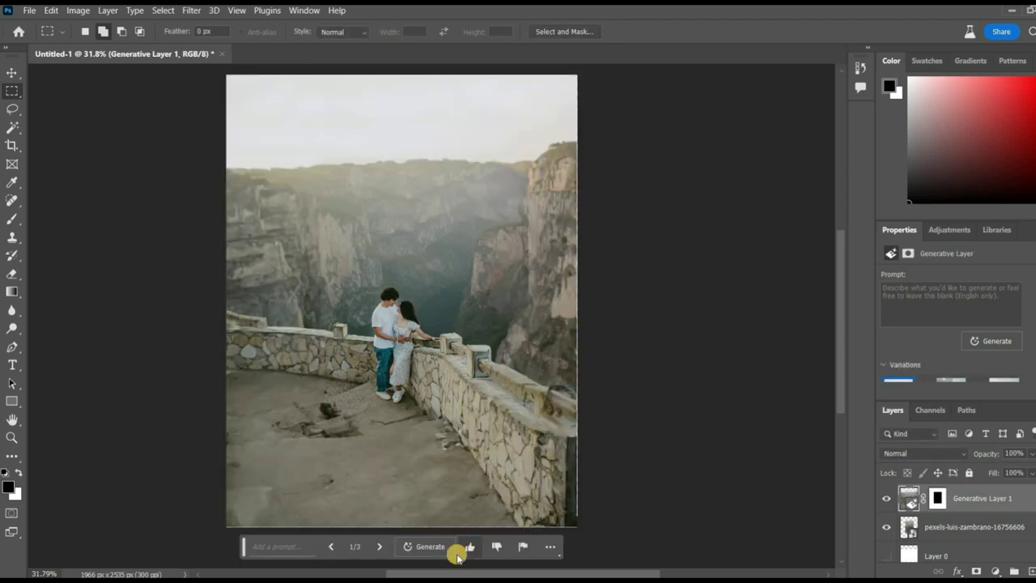
click(379, 546)
click(379, 547)
click(332, 547)
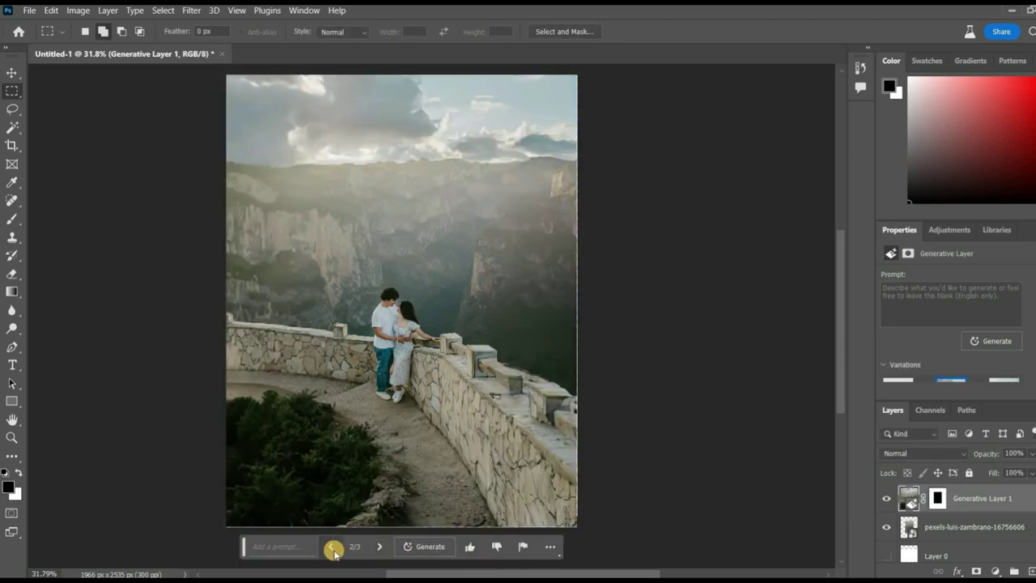
Lasso the mountains and sky behind the couple and stone wall, and replace them using Generative Fill with an empty prompt.
key(l)
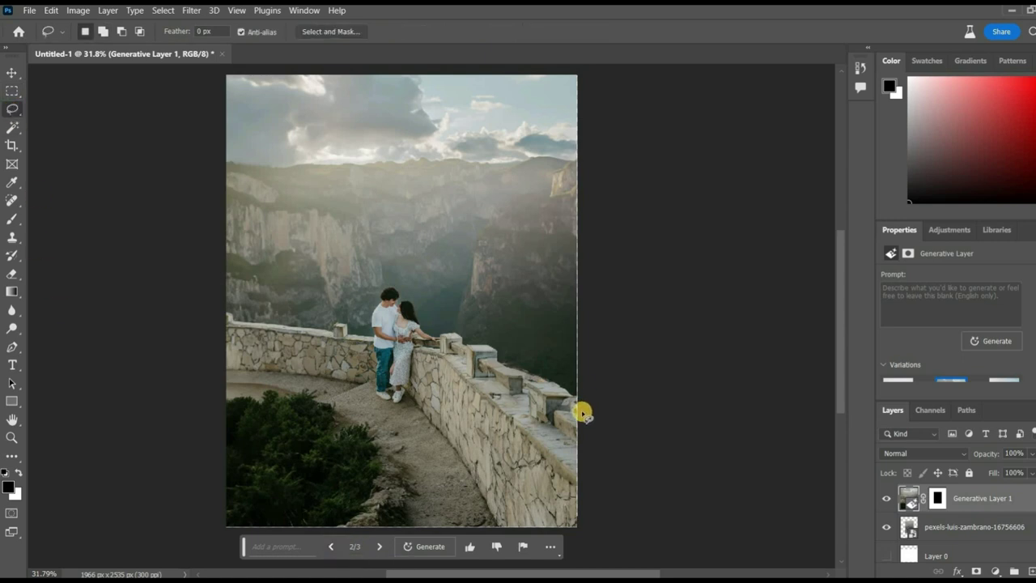
drag(580, 411, 504, 366)
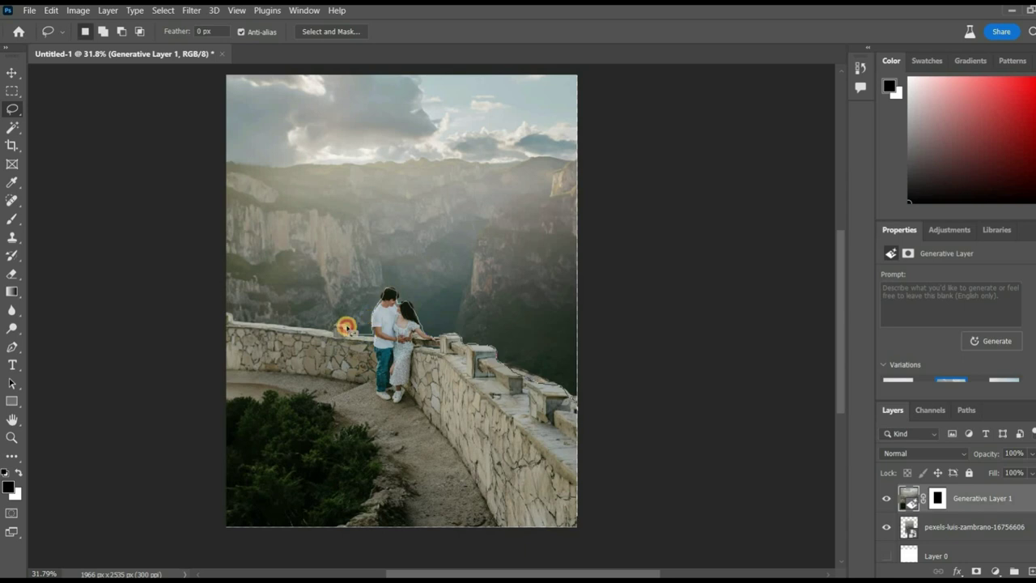
mouse_move(236, 320)
mouse_down()
mouse_move(213, 132)
mouse_move(652, 348)
mouse_move(559, 348)
mouse_up()
scroll(500, 278, up, 1)
scroll(499, 278, up, 1)
click(280, 505)
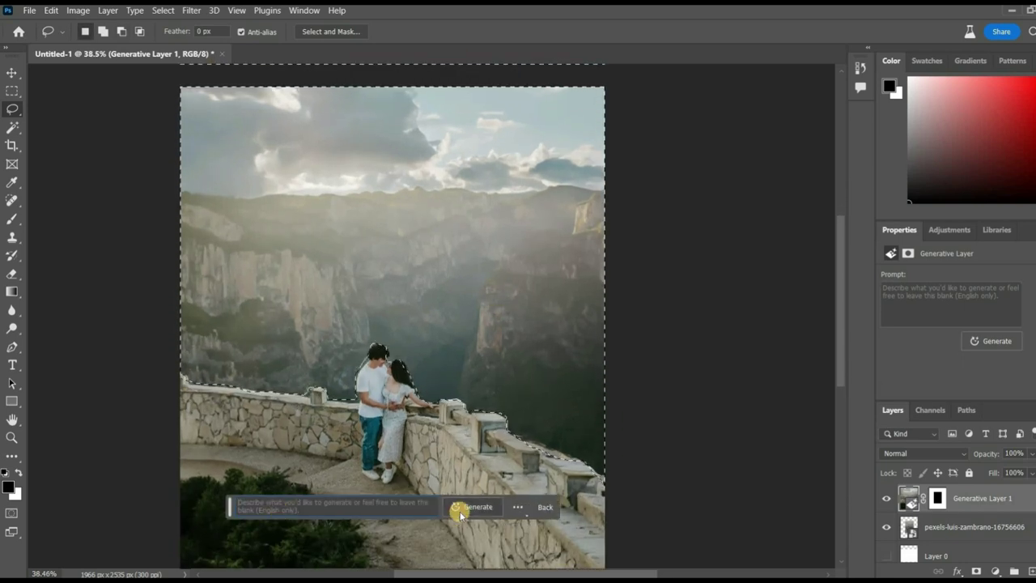
click(460, 511)
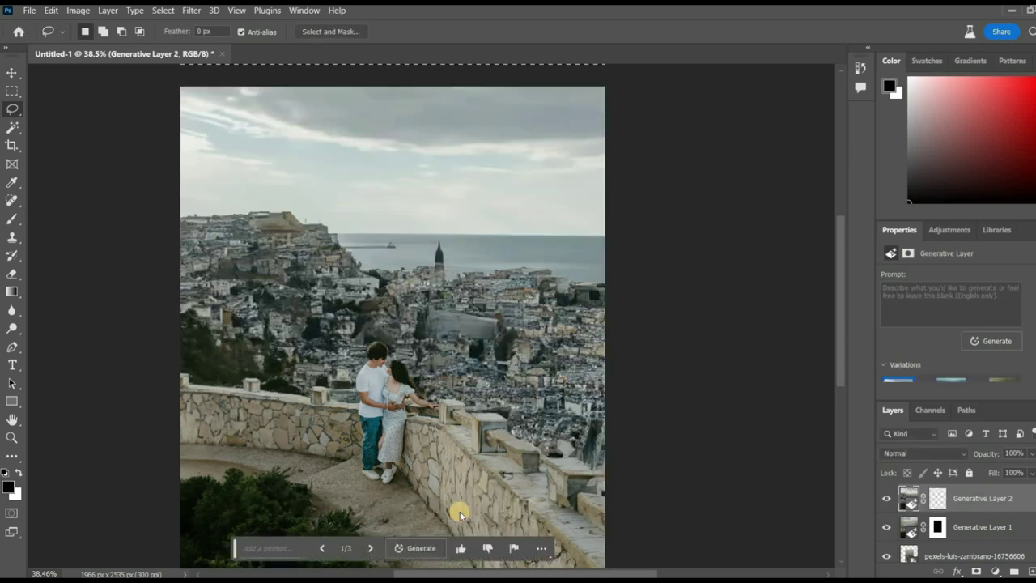
Compare the generated backgrounds behind the couple and choose the first variation.
click(370, 548)
click(370, 548)
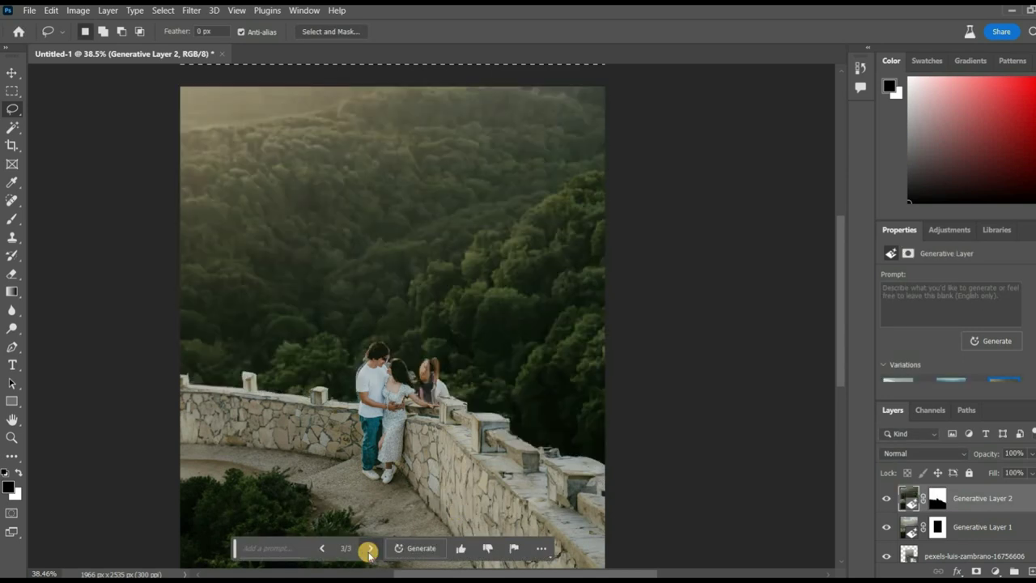
click(369, 548)
scroll(368, 438, up, 2)
scroll(407, 442, down, 3)
scroll(397, 427, down, 1)
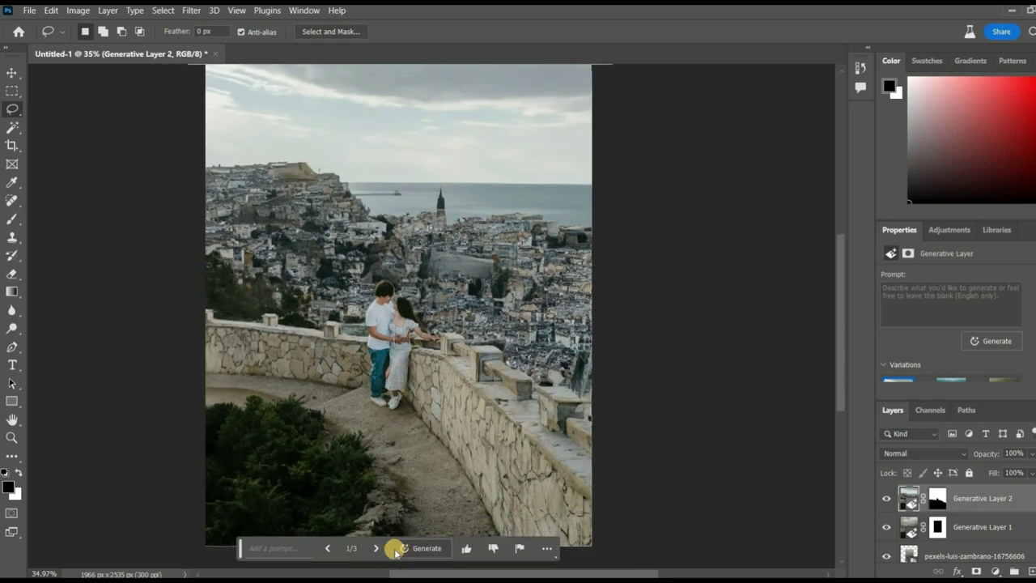
Lasso the image's left edge and upper sky, generate with the prompt "put a tree", and choose the first variation.
mouse_move(201, 483)
mouse_down()
mouse_move(421, 105)
mouse_move(171, 483)
mouse_up()
click(281, 508)
text(pl)
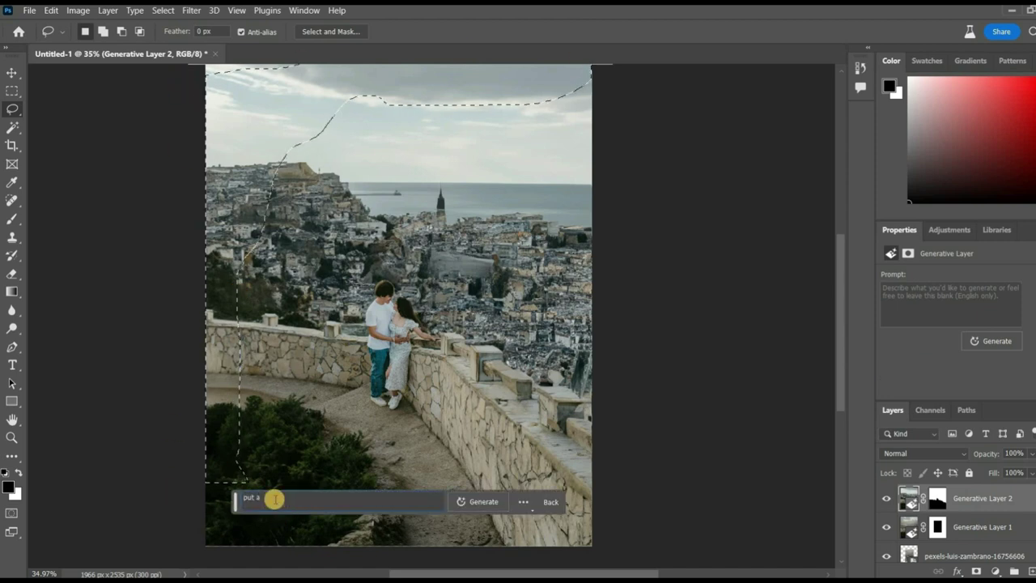
click(478, 502)
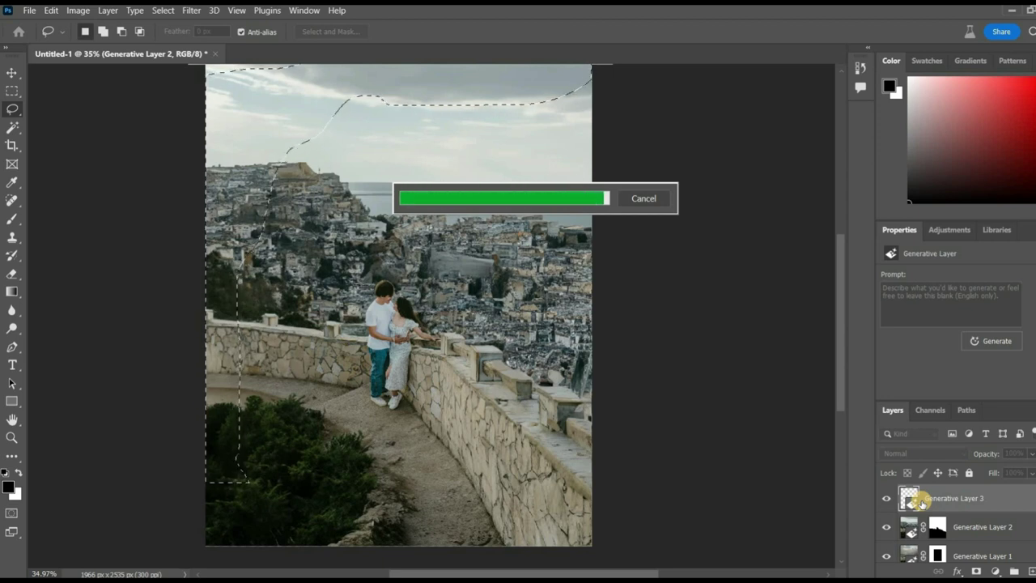
click(374, 550)
click(373, 549)
click(328, 548)
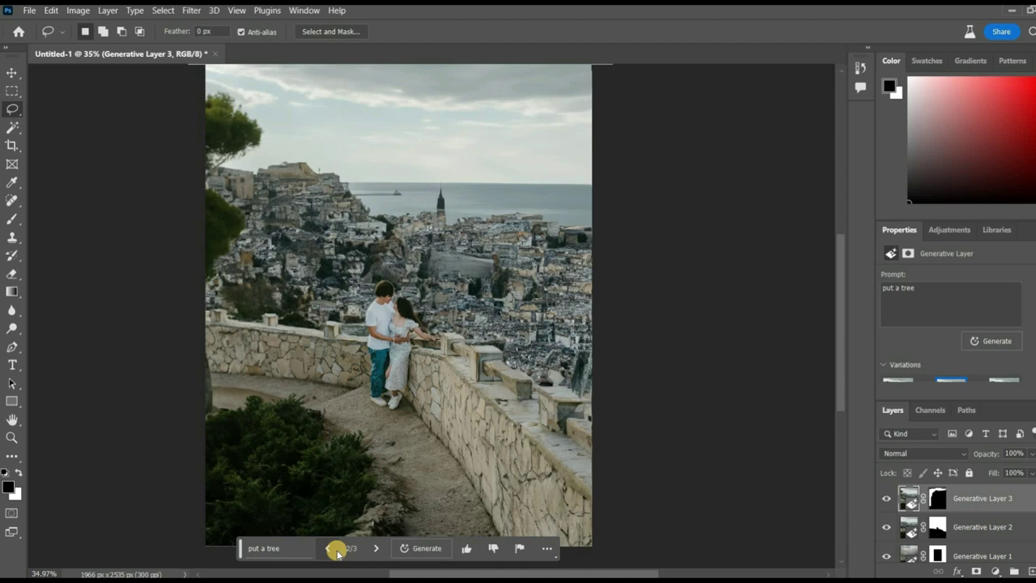
click(328, 548)
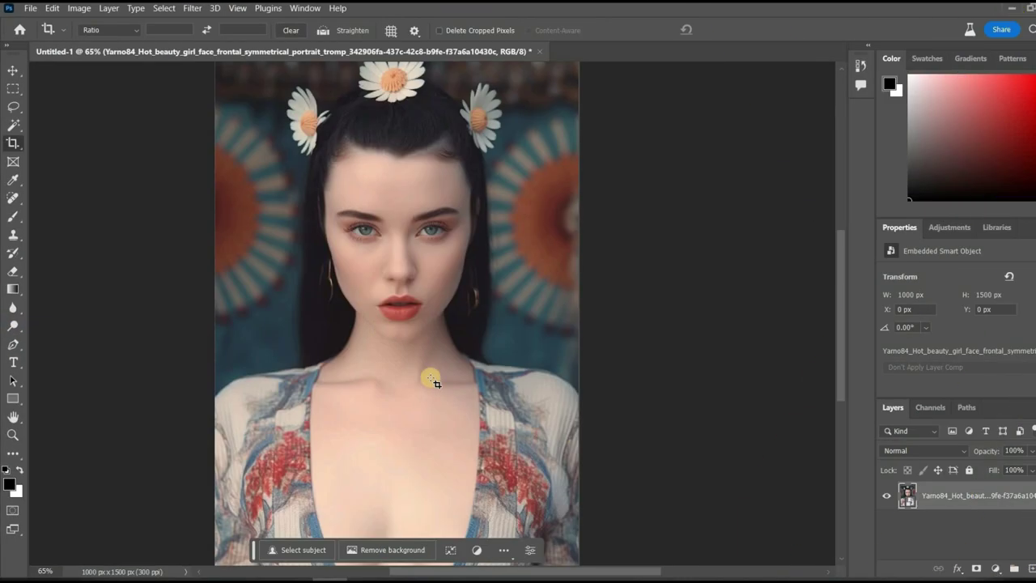
Expand the portrait's canvas on all sides with the Crop tool to about 1568 x 2807 px, adding most space below.
key(c)
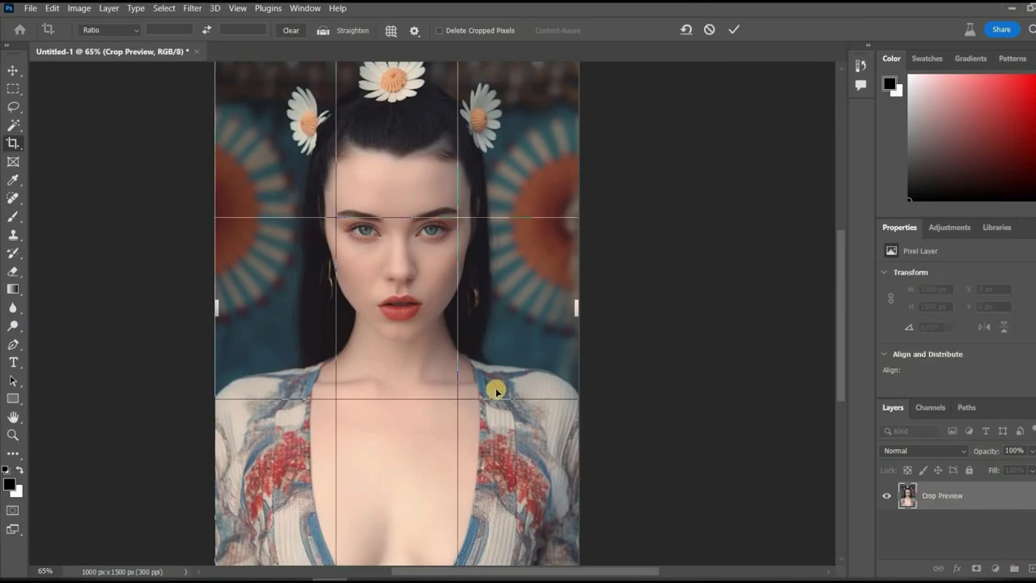
scroll(537, 337, down, 2)
drag(550, 329, 569, 330)
drag(307, 329, 275, 328)
drag(598, 327, 608, 326)
drag(440, 161, 440, 133)
scroll(474, 349, down, 3)
drag(455, 473, 452, 567)
scroll(532, 424, down, 1)
drag(578, 334, 584, 333)
Select the empty border around the portrait with rectangular marquees that slightly overlap the photo's edges.
click(13, 88)
drag(328, 114, 392, 546)
drag(387, 341, 588, 556)
drag(592, 83, 531, 523)
drag(332, 77, 653, 124)
Fill the selected border around the portrait using Generative Fill with an empty prompt.
scroll(659, 186, up, 2)
scroll(659, 186, up, 1)
click(346, 548)
click(535, 546)
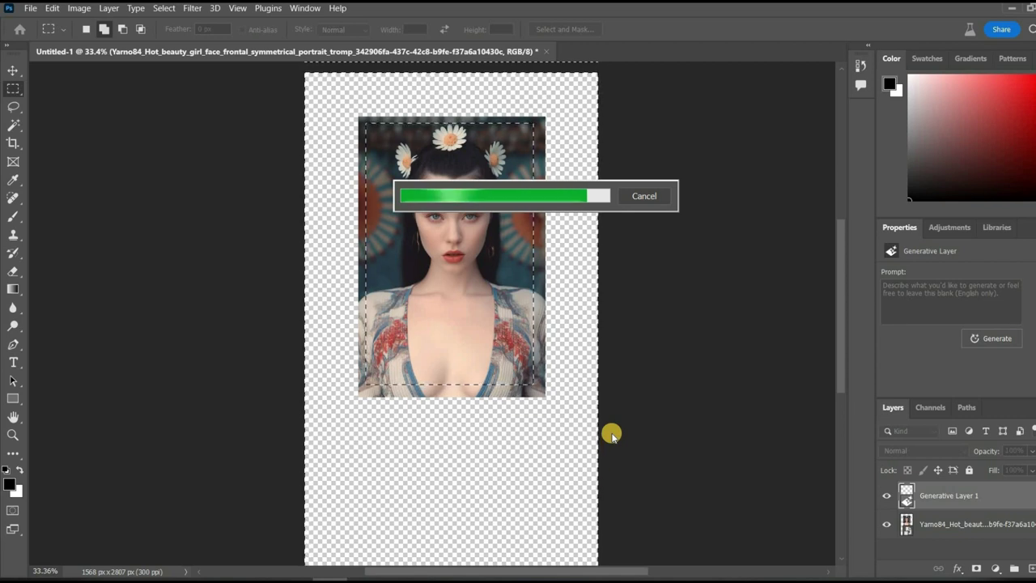
Generate additional variations of the extended portrait, compare them, and choose the first one.
scroll(584, 377, down, 3)
click(438, 535)
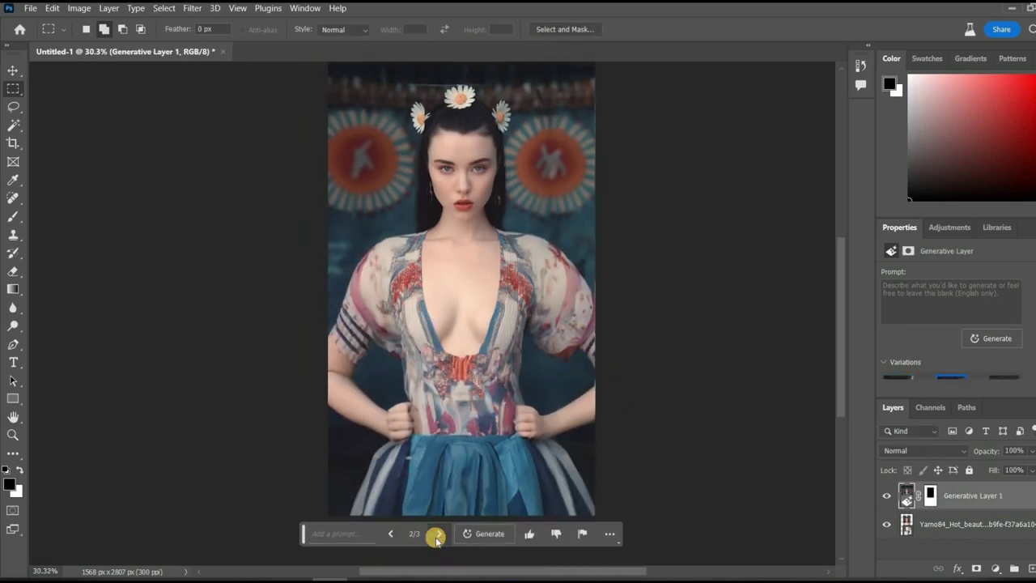
click(436, 534)
click(476, 535)
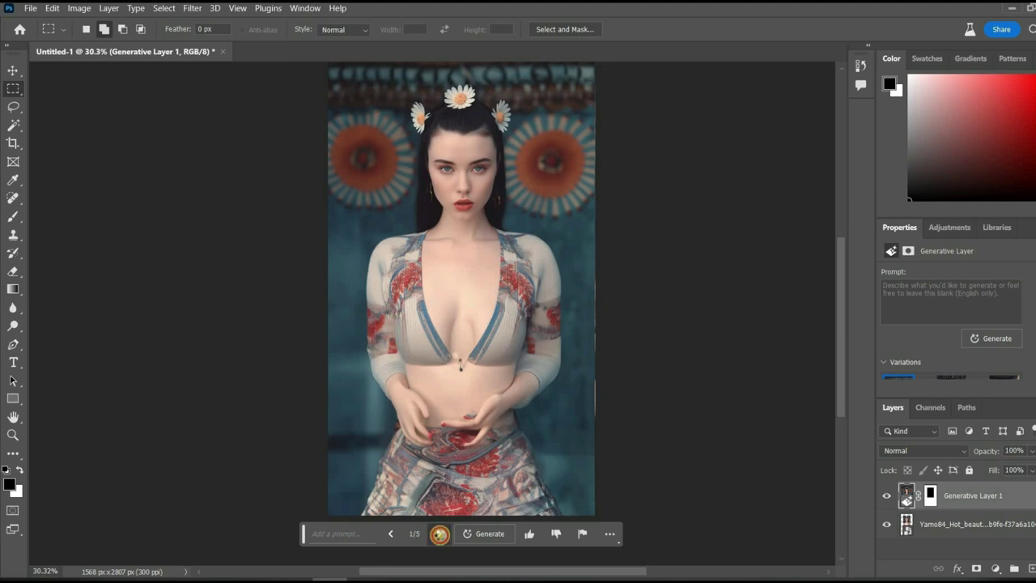
click(440, 535)
click(440, 534)
click(440, 535)
click(440, 535)
click(440, 534)
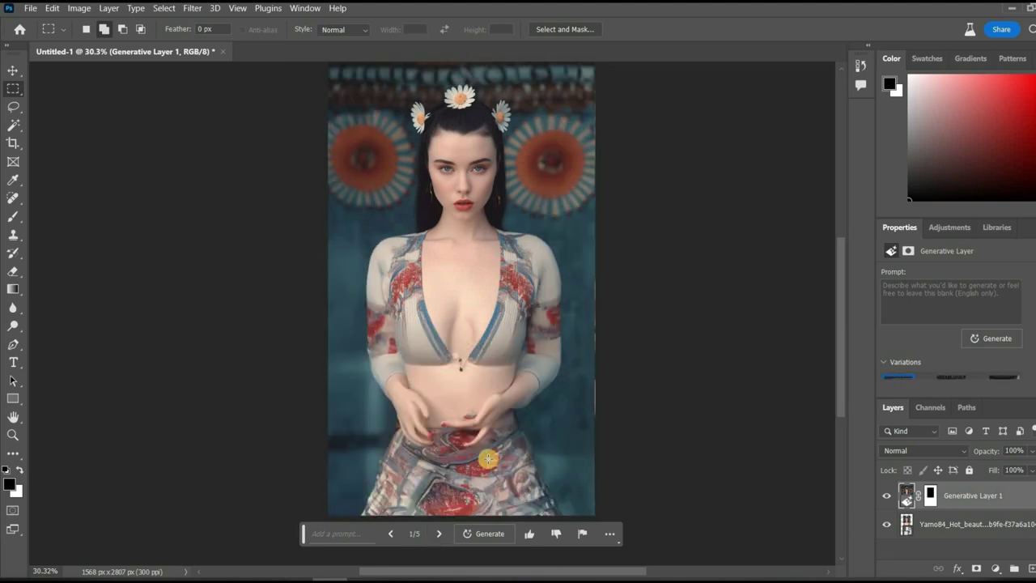
Lasso the woman's hand on the image's left side and regenerate it using Generative Fill with an empty prompt.
scroll(488, 459, down, 1)
scroll(511, 448, up, 3)
key(l)
mouse_move(267, 261)
mouse_down()
mouse_move(271, 421)
mouse_move(332, 328)
mouse_up()
click(350, 438)
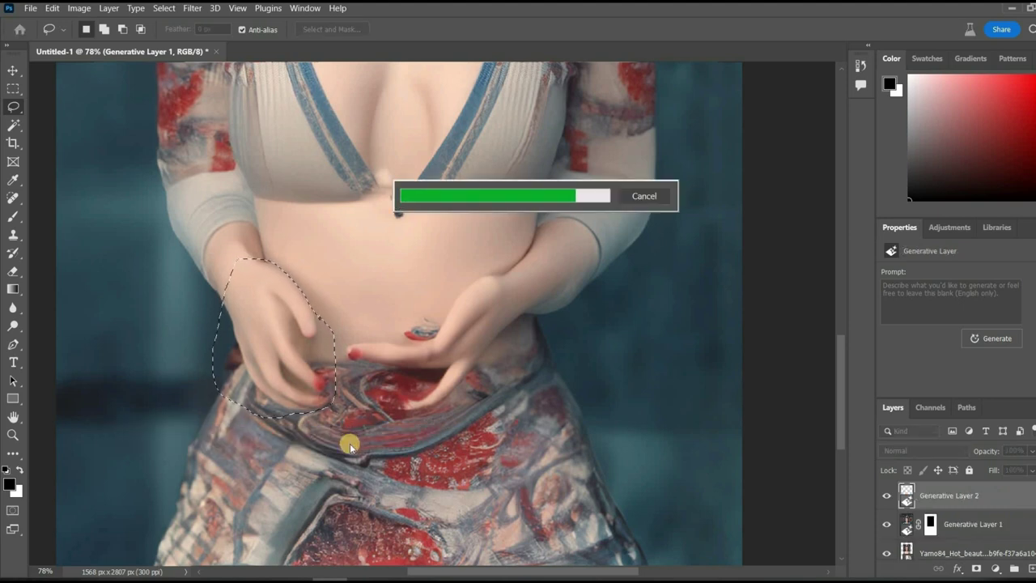
click(343, 438)
Lasso the woman's other hand, regenerate it using Generative Fill with an empty prompt, and choose the second variation.
mouse_move(400, 421)
mouse_down()
mouse_move(500, 388)
mouse_move(510, 269)
mouse_up()
click(364, 439)
click(516, 450)
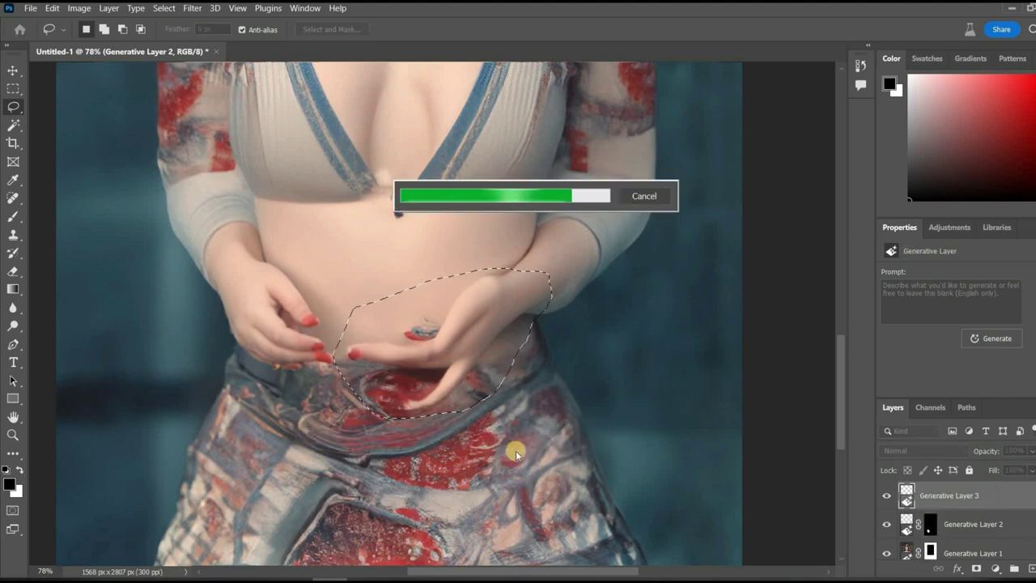
click(420, 442)
click(374, 443)
click(425, 442)
scroll(469, 394, down, 5)
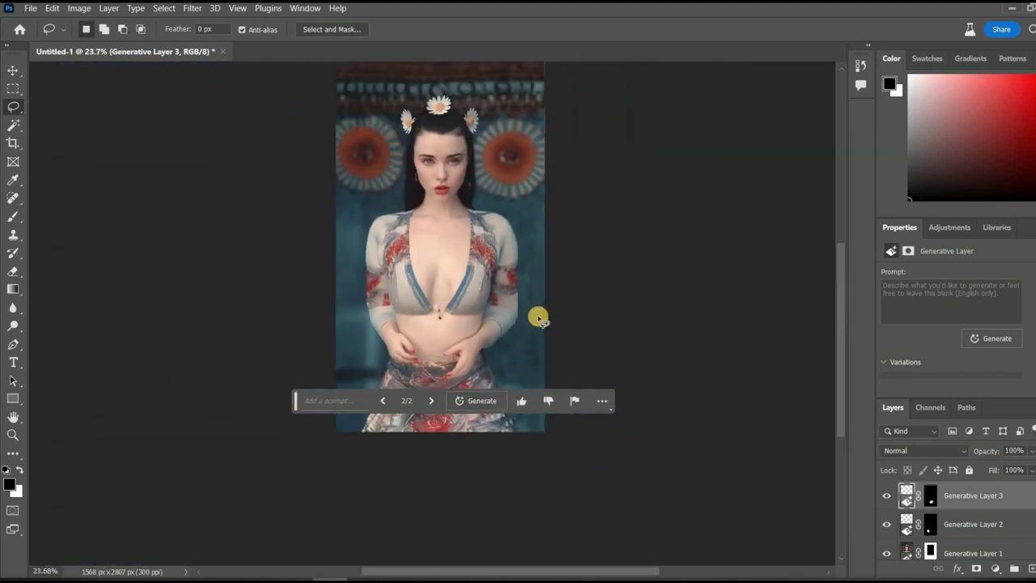
scroll(476, 262, up, 2)
scroll(526, 332, up, 4)
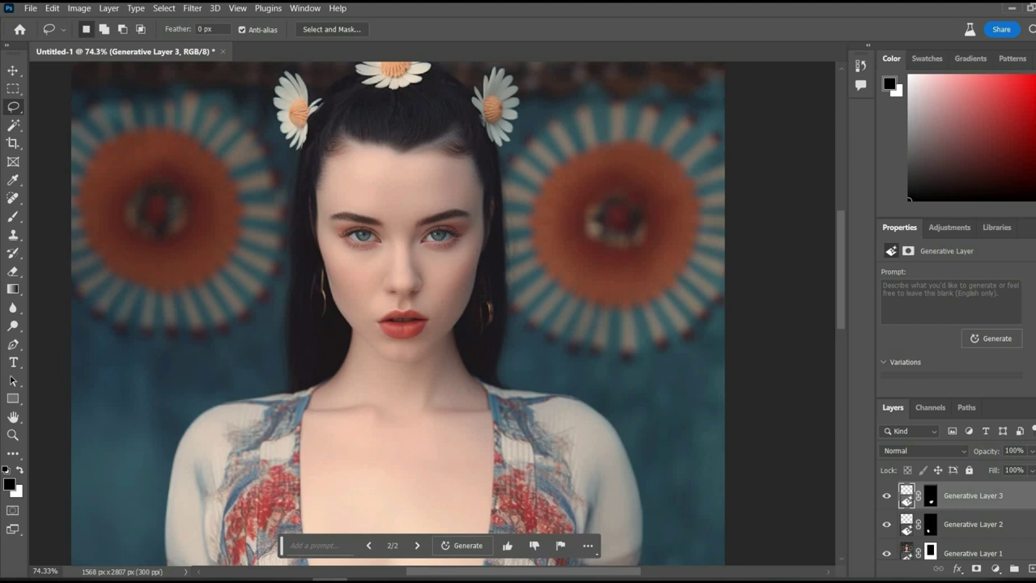
Expand the horse rider photo's canvas above and below with the Crop tool to about 1966 x 2600 px.
click(12, 146)
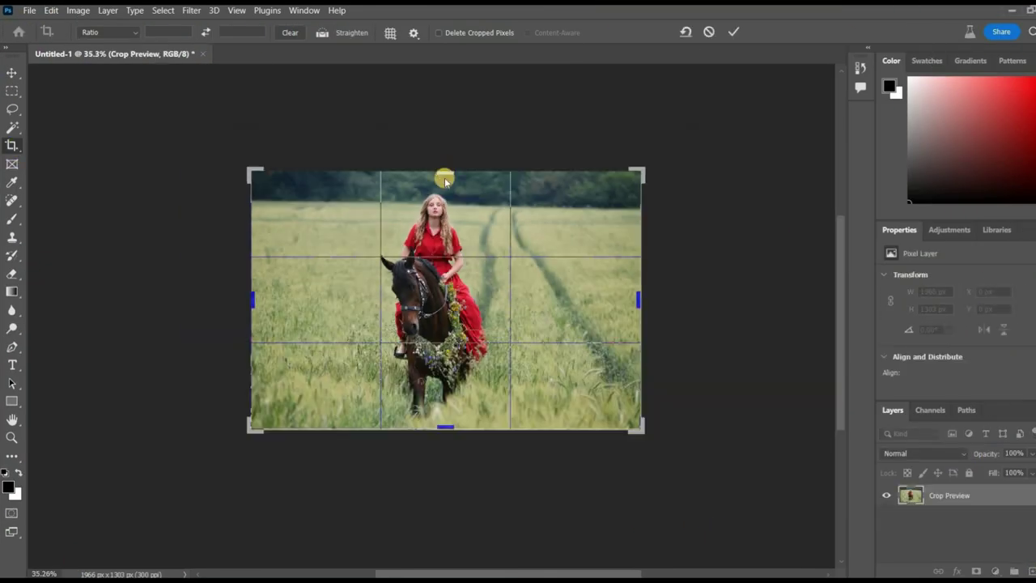
drag(443, 175, 445, 73)
drag(446, 523, 446, 527)
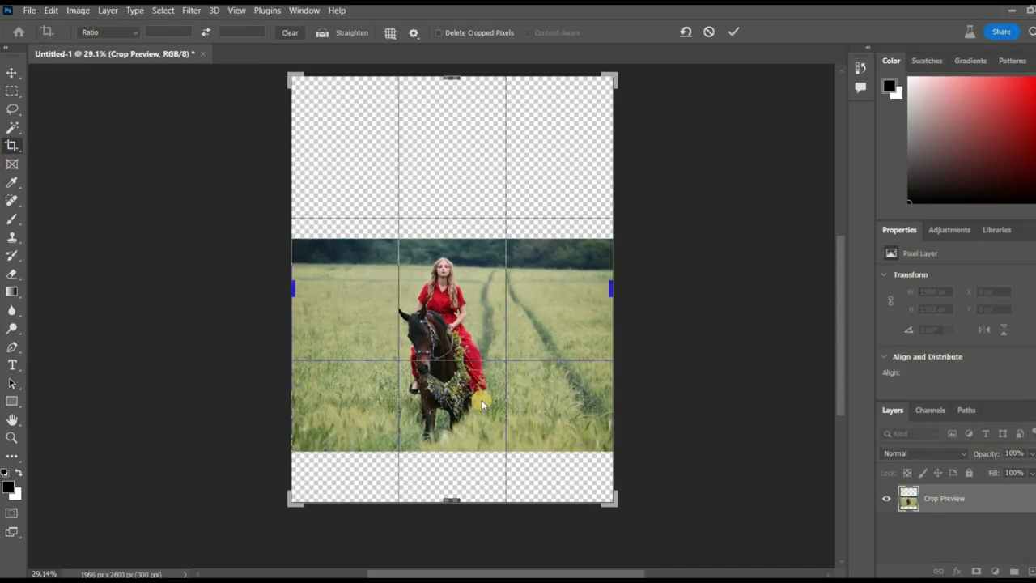
click(733, 32)
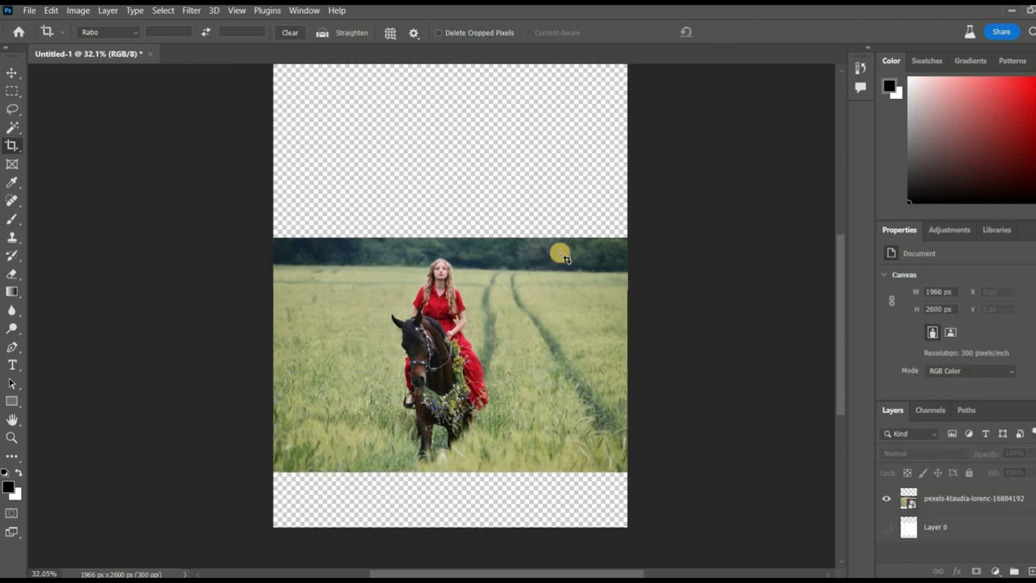
Select the empty areas above and below the rider photo with slight overlap and fill them using Generative Fill with an empty prompt.
key(m)
drag(274, 81, 628, 265)
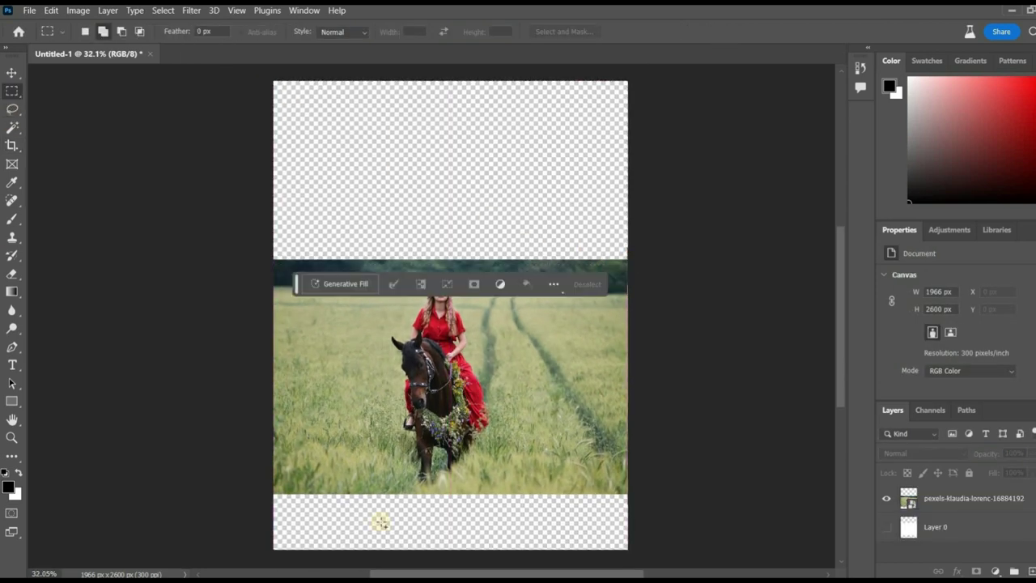
drag(272, 559, 632, 478)
scroll(531, 396, up, 2)
click(540, 557)
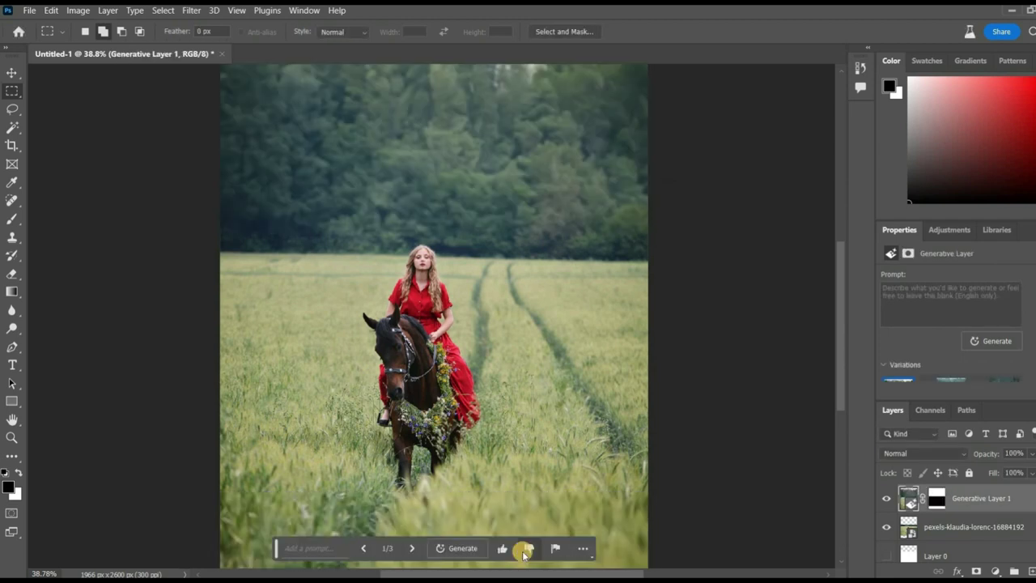
Lasso a patch of field to the right of the rider, generate with the prompt "horse", and choose the third variation.
scroll(515, 409, down, 2)
key(l)
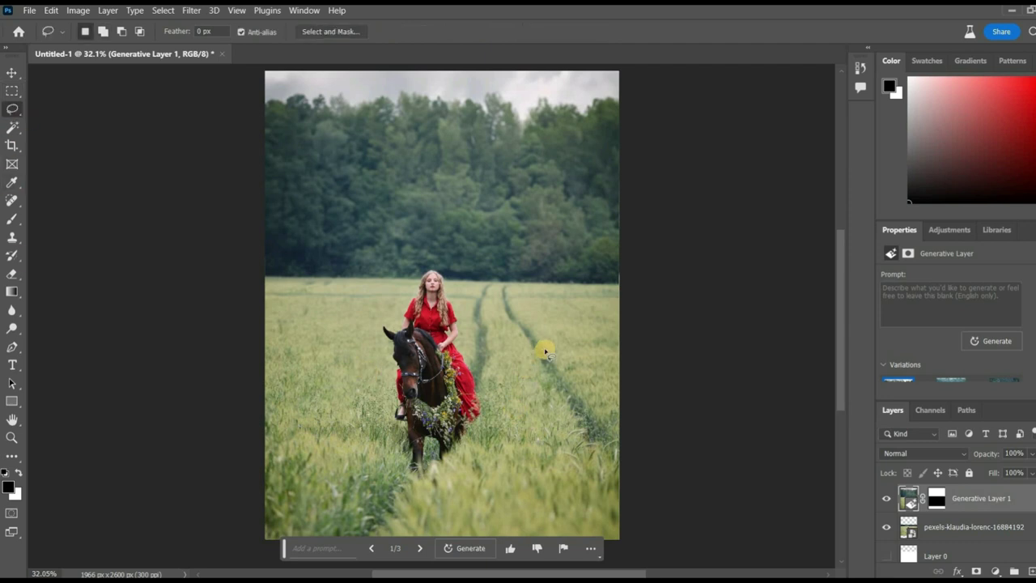
click(451, 458)
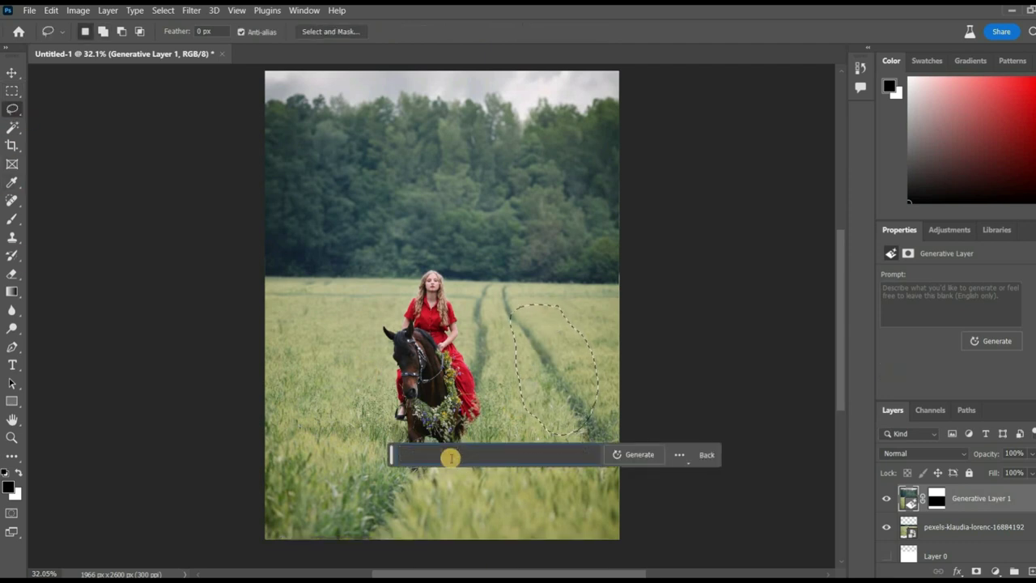
click(636, 454)
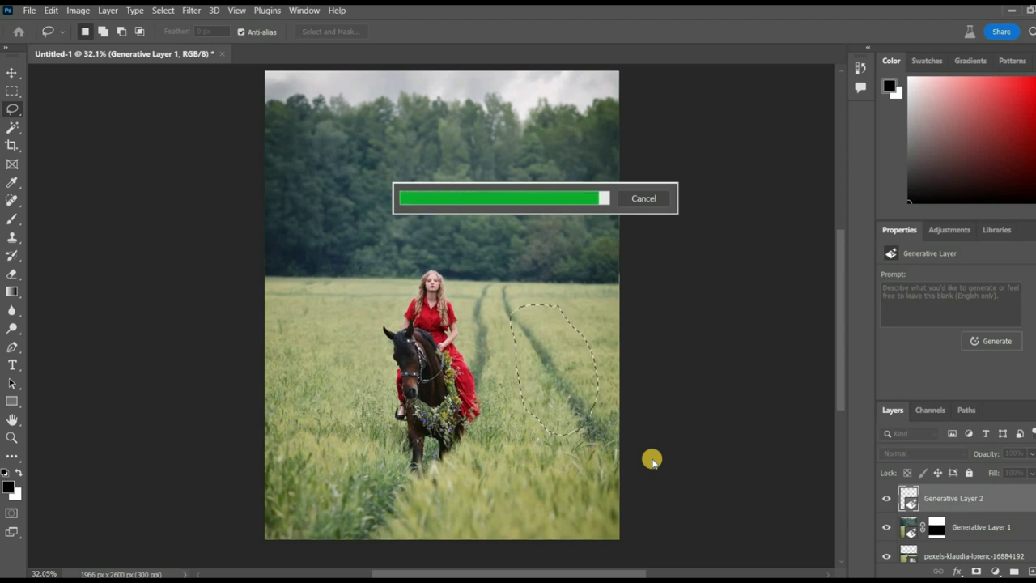
click(530, 458)
click(529, 459)
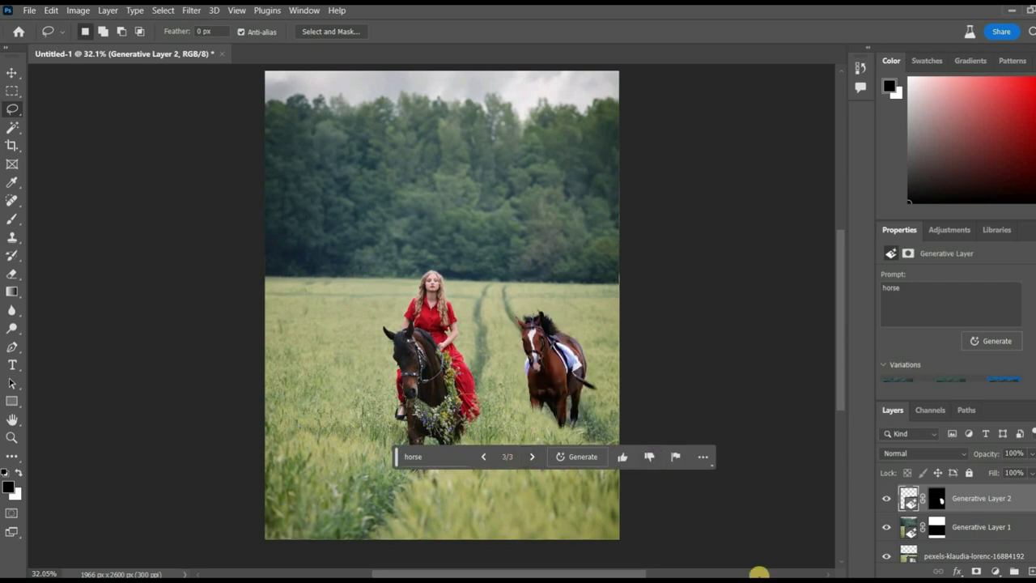
Lasso the area around the rider's eyes and add sunglasses there with Generative Fill.
scroll(410, 283, up, 8)
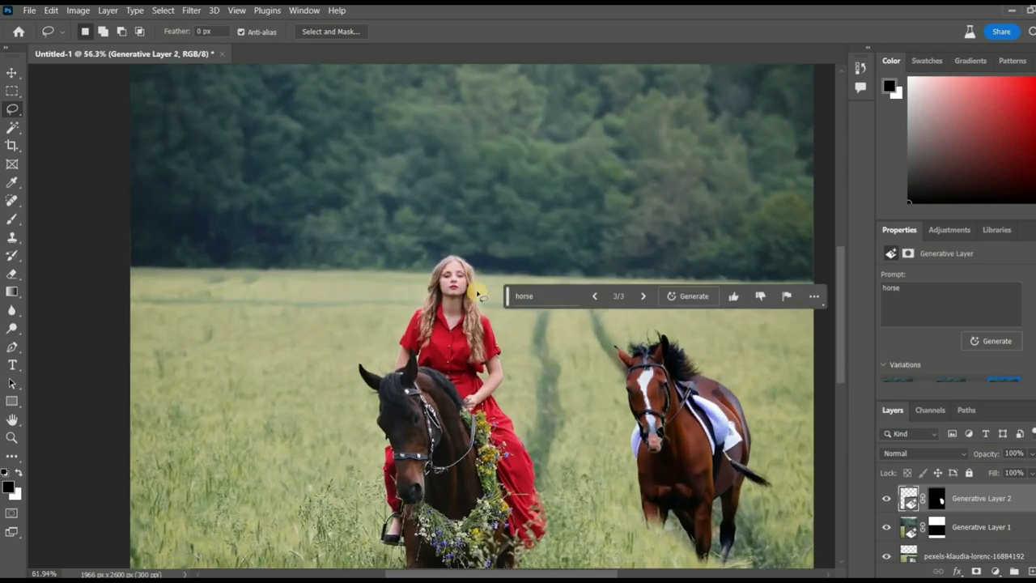
scroll(479, 384, down, 1)
drag(436, 351, 485, 341)
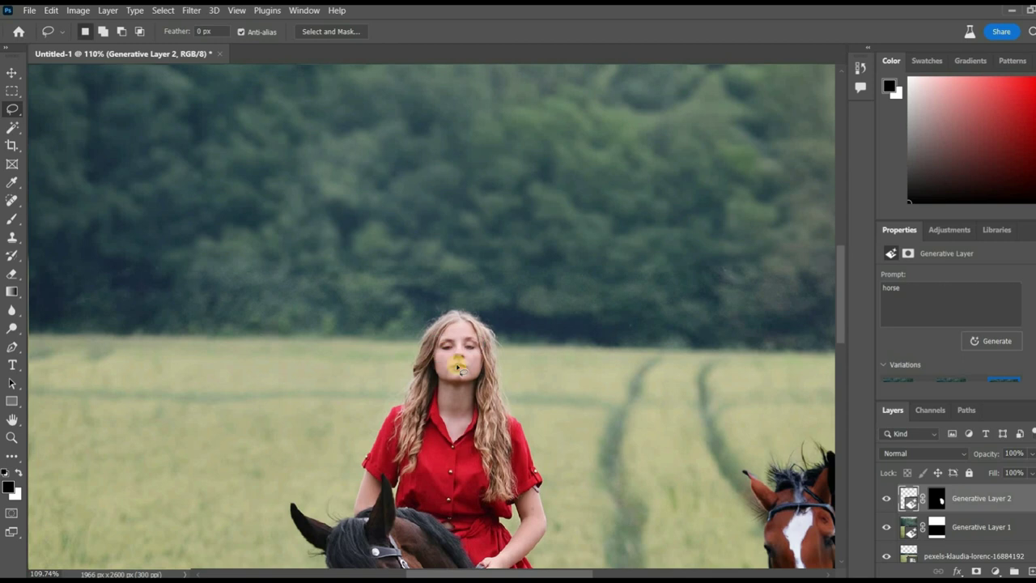
click(347, 375)
click(375, 371)
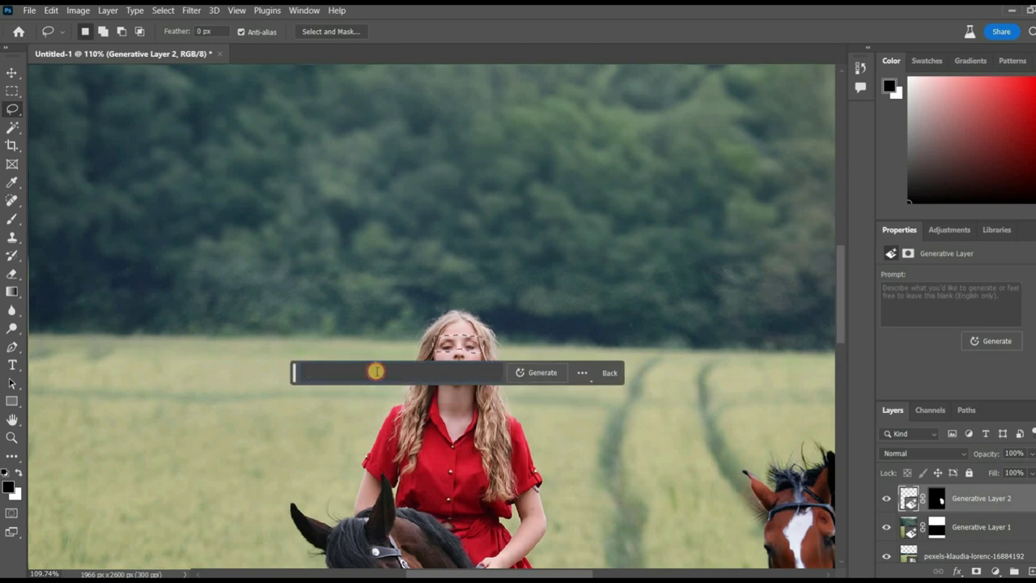
click(544, 374)
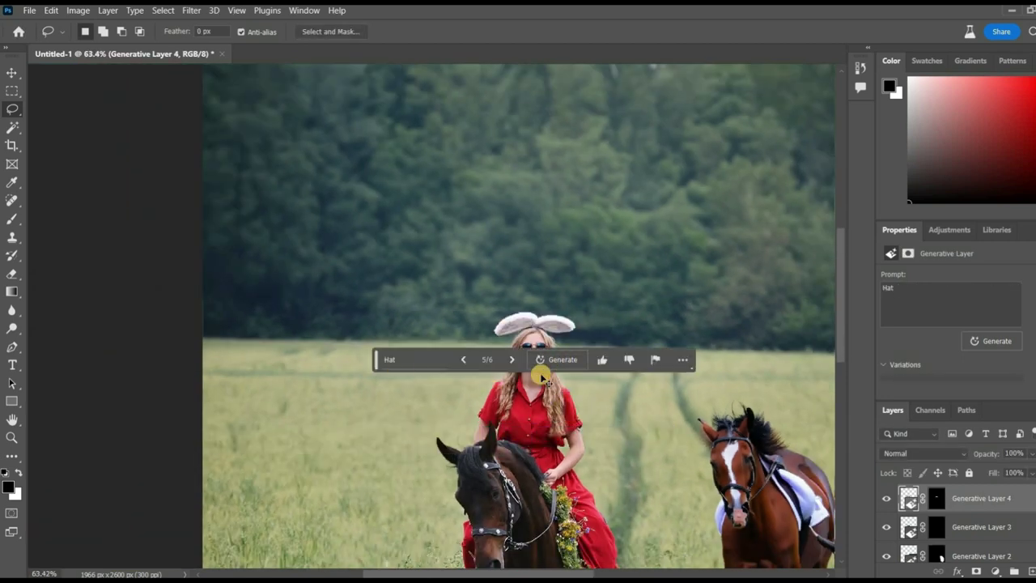
key(ctrl+0)
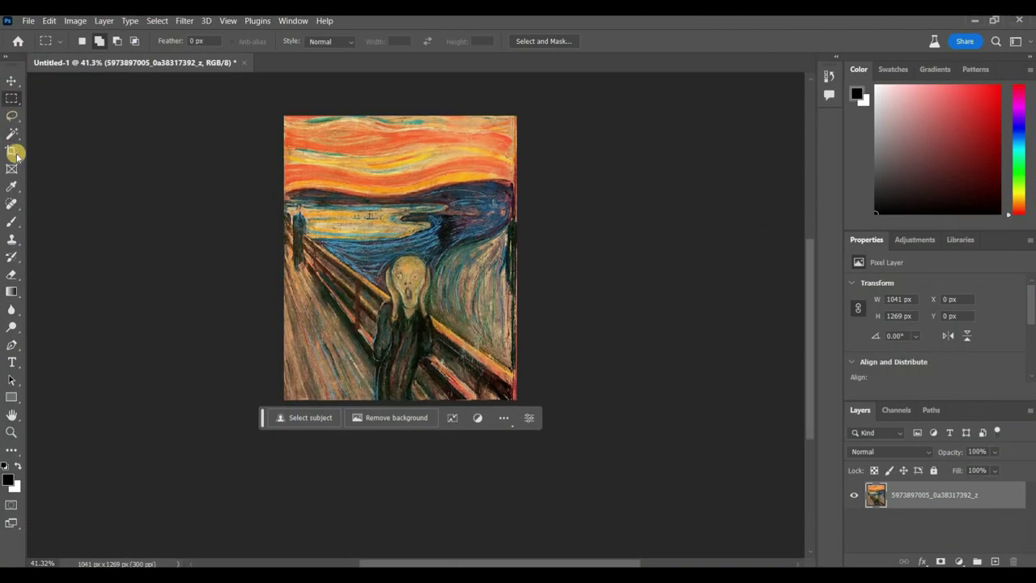
Expand the Scream painting's canvas downward to about 1041 x 1830 px and fill the empty area using Generative Fill with an empty prompt.
click(11, 150)
drag(394, 397, 400, 495)
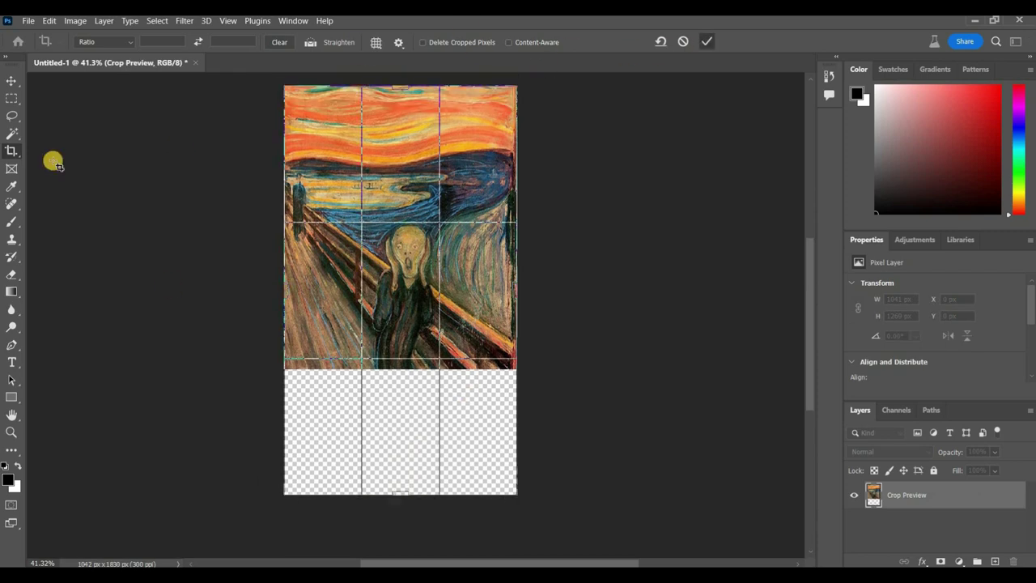
click(11, 98)
drag(285, 343, 517, 494)
click(326, 510)
click(463, 512)
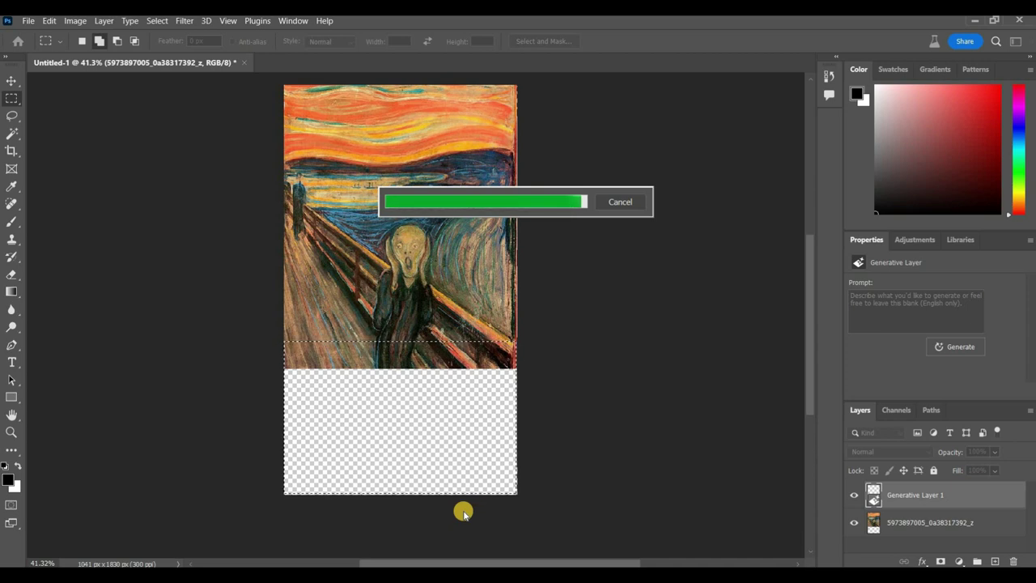
click(371, 514)
click(372, 514)
Generate more variations of the painting's lower extension and choose the first variation.
click(427, 515)
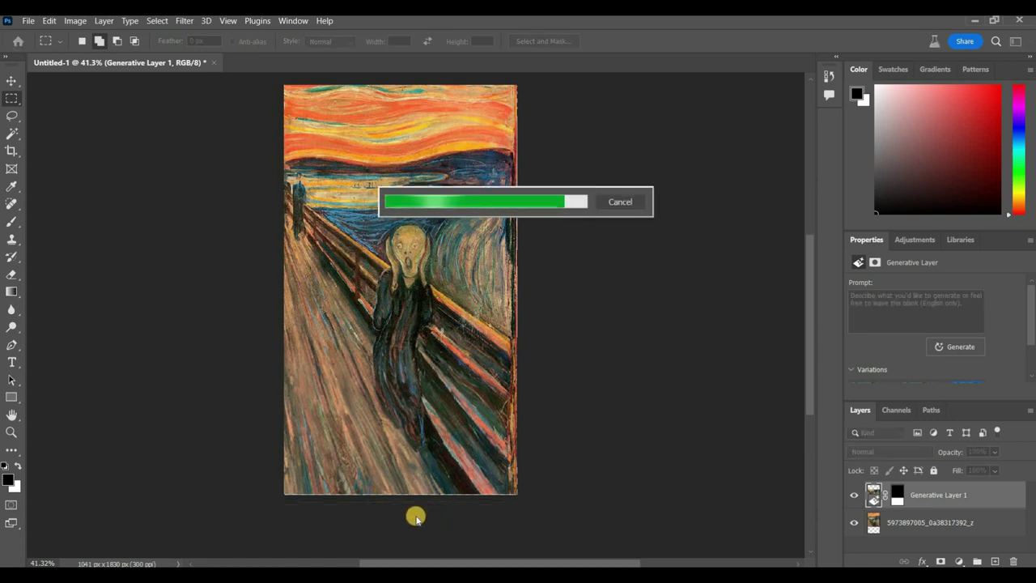
click(377, 513)
click(378, 513)
click(378, 513)
click(378, 513)
click(378, 514)
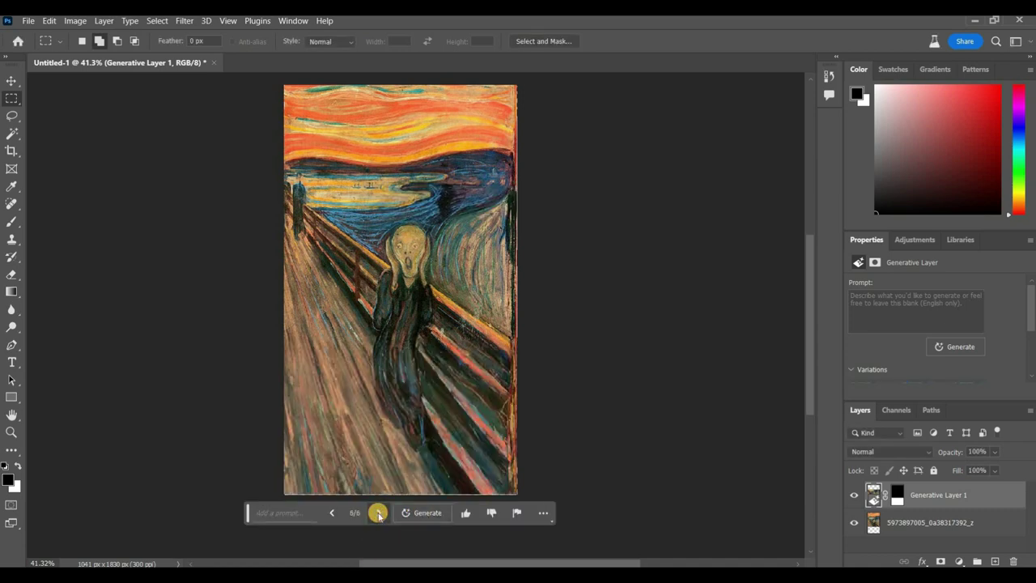
click(378, 514)
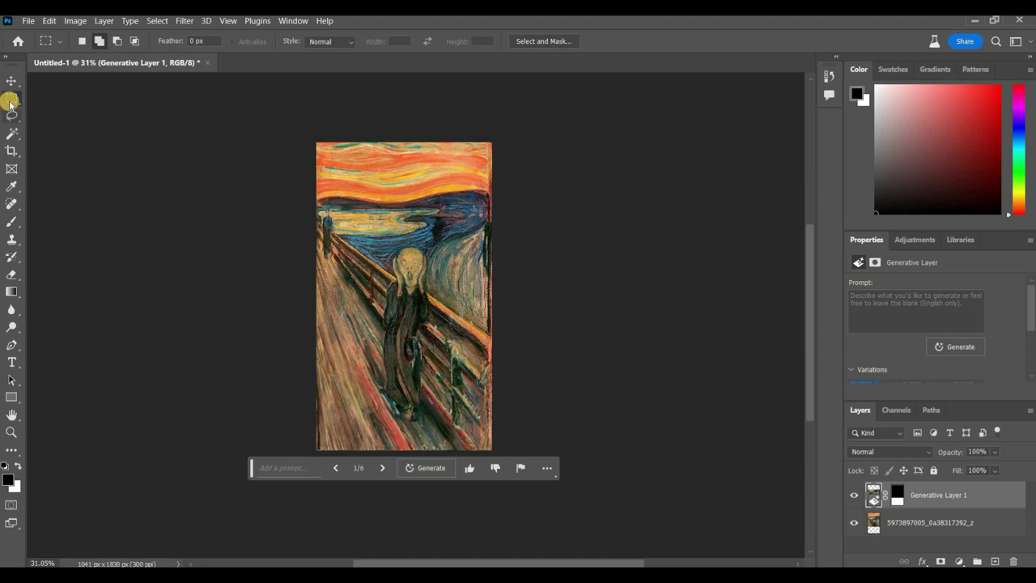
Expand the canvas to the left of the Scream painting to about 1511 x 1830 px with the Crop tool.
click(12, 151)
drag(317, 297, 277, 296)
click(708, 42)
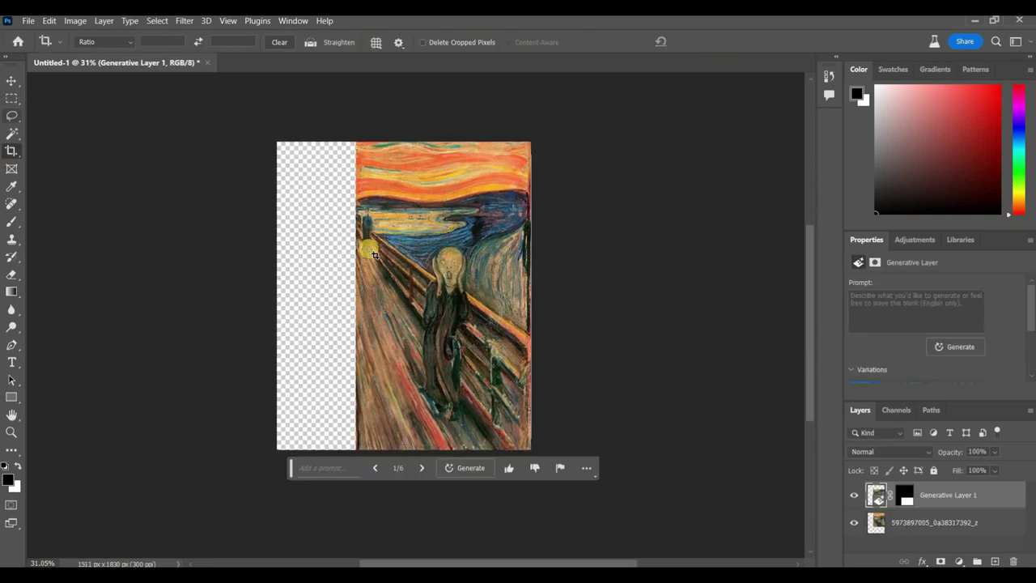
Select the empty left area with slight overlap, fill it using Generative Fill with an empty prompt, and compare the variations.
click(12, 98)
drag(365, 91, 210, 515)
click(211, 523)
click(371, 524)
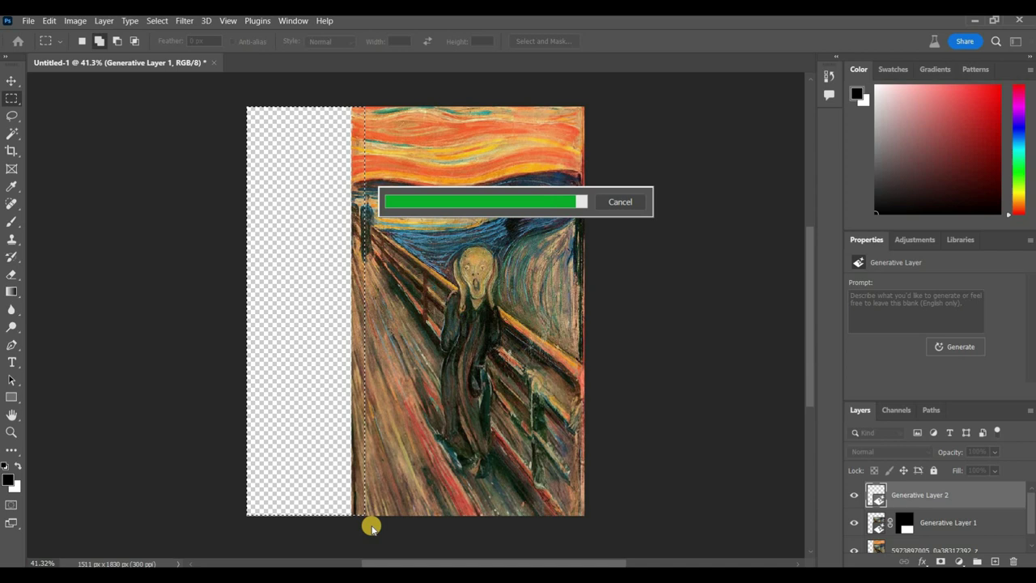
click(283, 536)
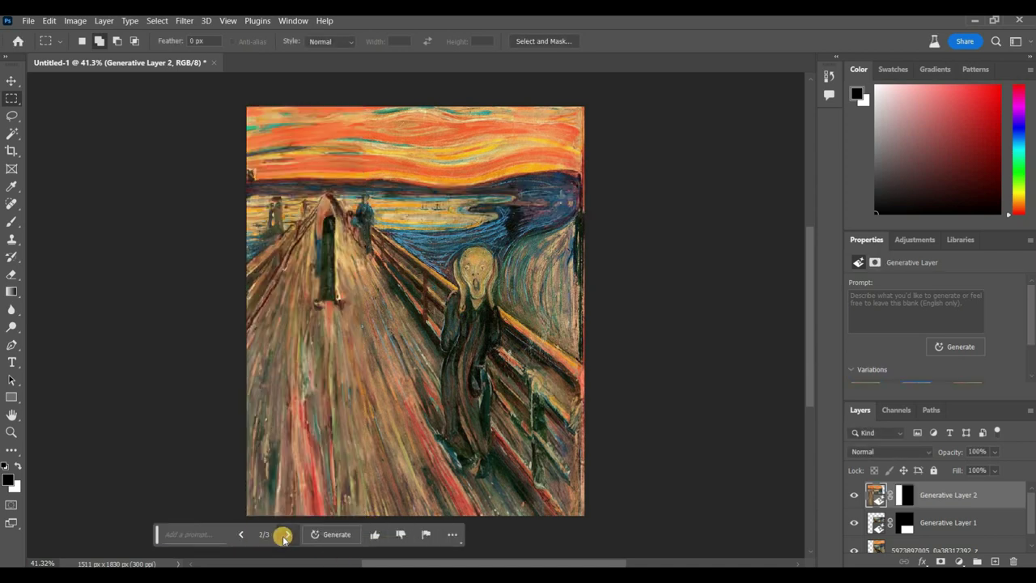
click(283, 538)
click(288, 535)
click(287, 535)
Generate more variations of the painting's left extension and keep the first variation.
click(337, 534)
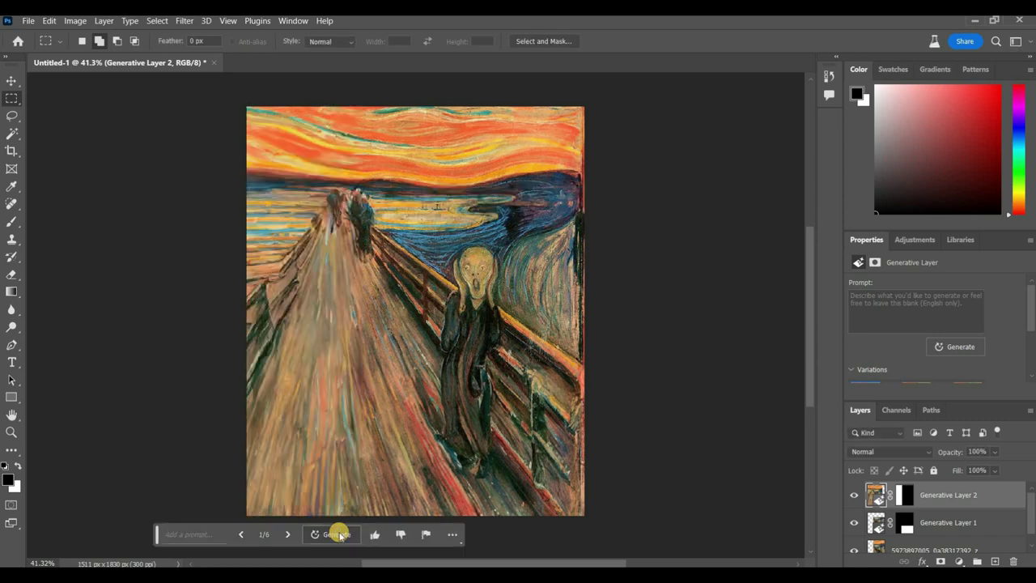
click(292, 535)
click(291, 535)
click(291, 535)
click(292, 535)
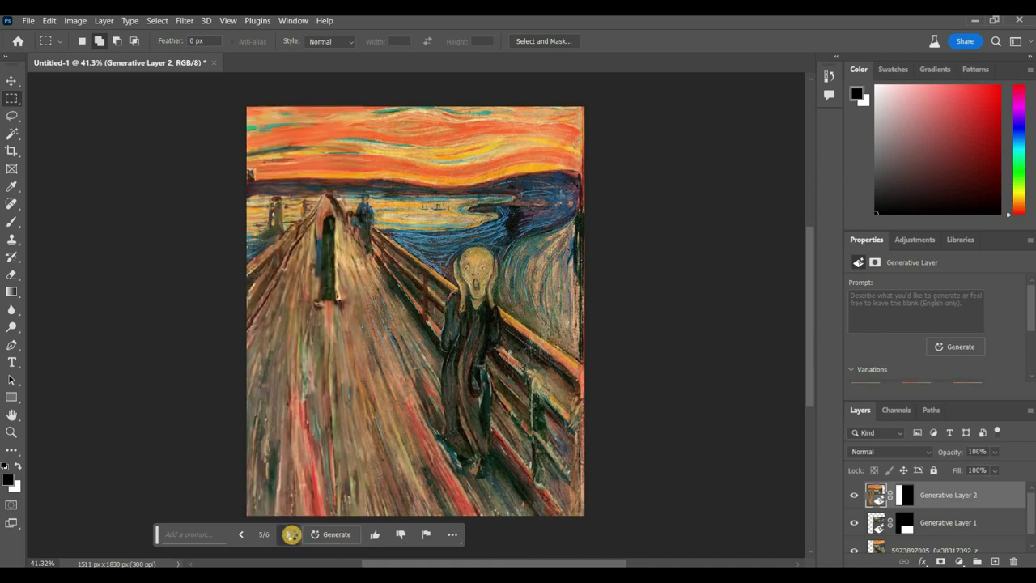
click(292, 535)
Expand the canvas to the right of the Scream painting to about 1985 x 1830 px with the Crop tool.
click(11, 151)
drag(578, 307, 635, 308)
click(706, 42)
Select the empty right area with slight overlap and fill it using Generative Fill with an empty prompt.
click(11, 98)
drag(525, 103, 688, 517)
click(479, 534)
click(666, 537)
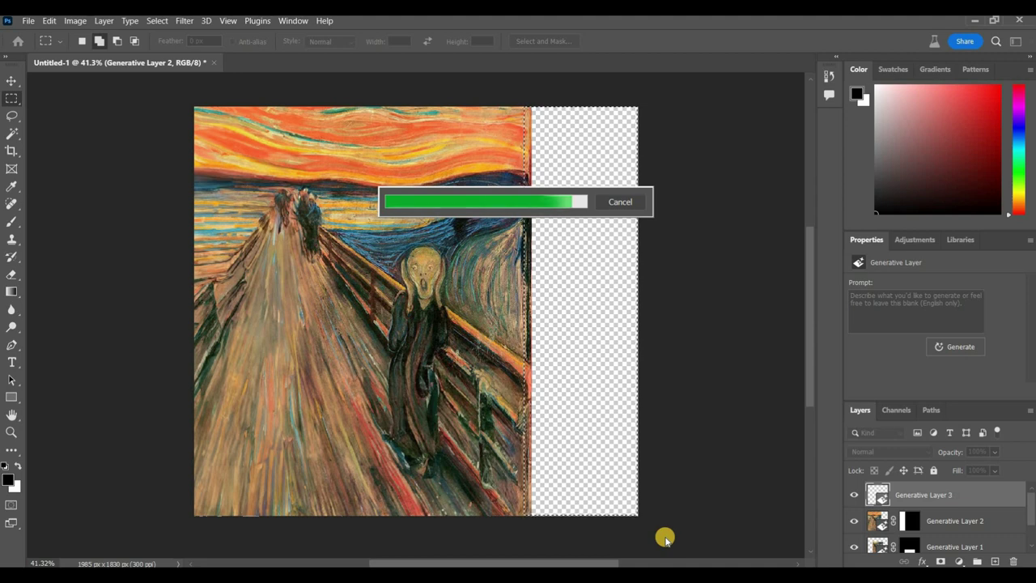
click(550, 533)
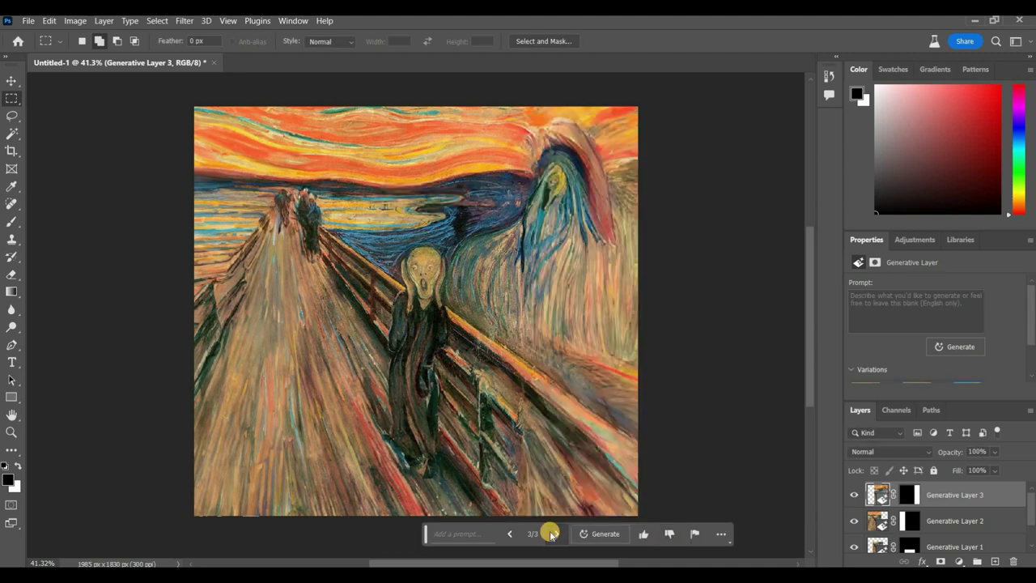
Generate more variations of the painting's right extension and choose the second variation.
click(591, 534)
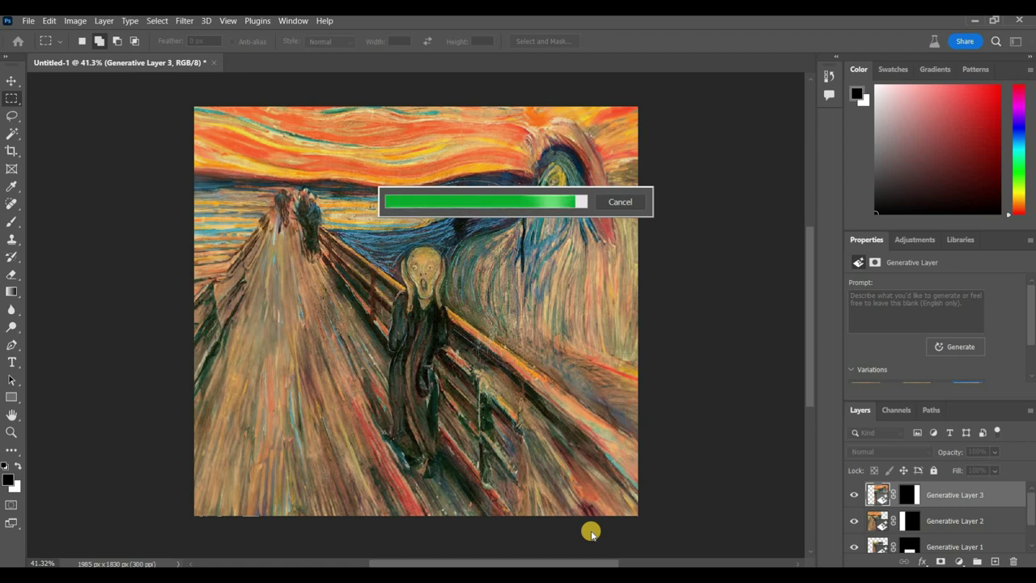
click(554, 534)
click(554, 533)
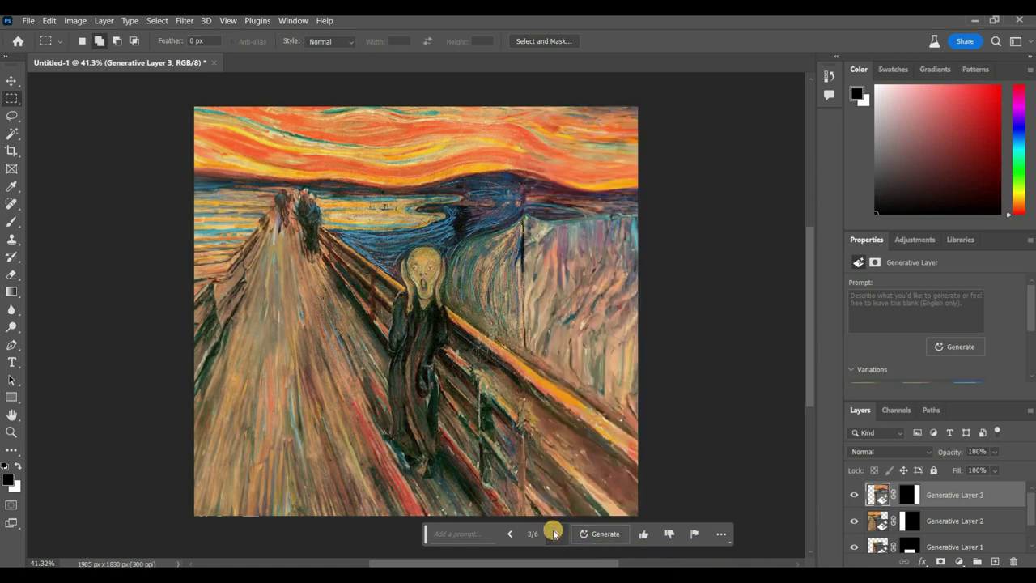
click(554, 532)
click(554, 532)
click(554, 532)
click(554, 532)
click(553, 532)
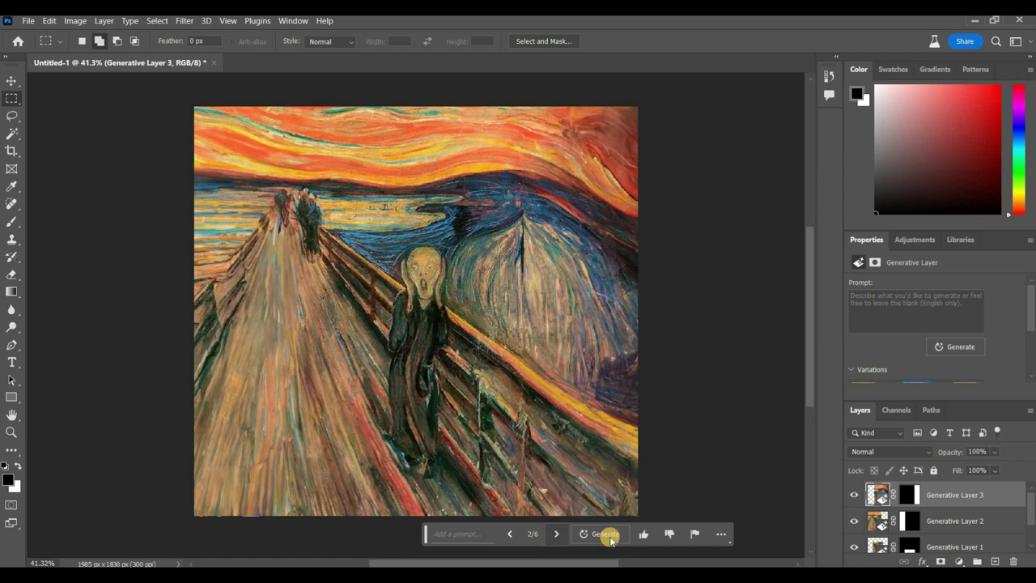
Lasso the bulb-shaped swirl right of the screaming figure, regenerate it using Generative Fill with an empty prompt, and choose the first variation.
key(l)
drag(516, 202, 519, 328)
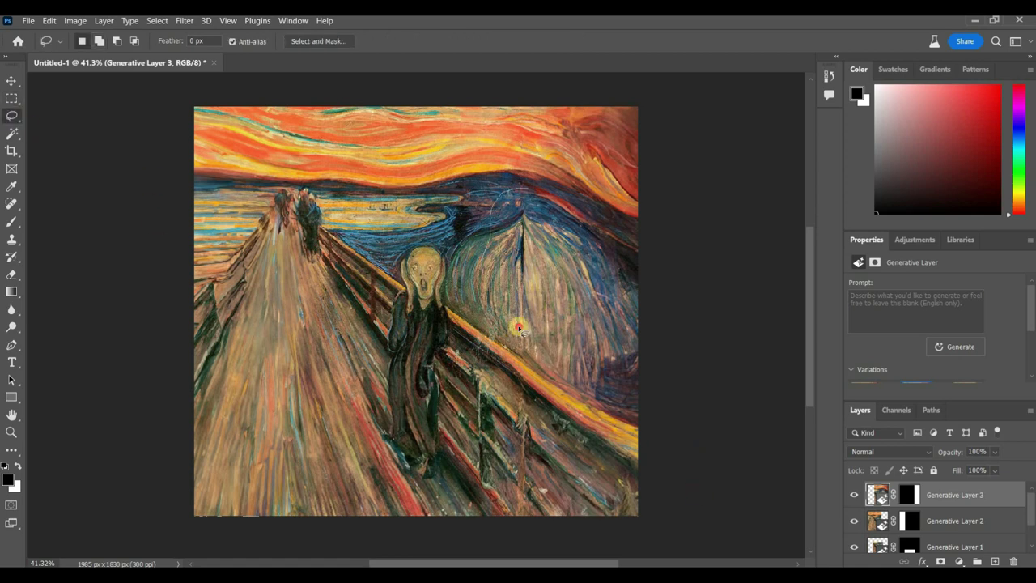
drag(587, 207, 559, 204)
click(462, 423)
click(632, 424)
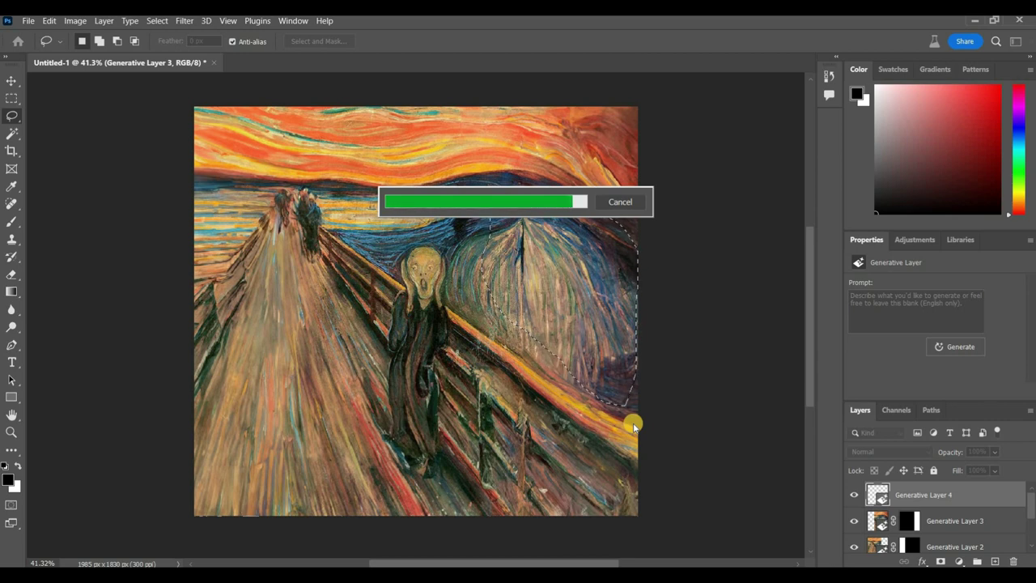
click(536, 430)
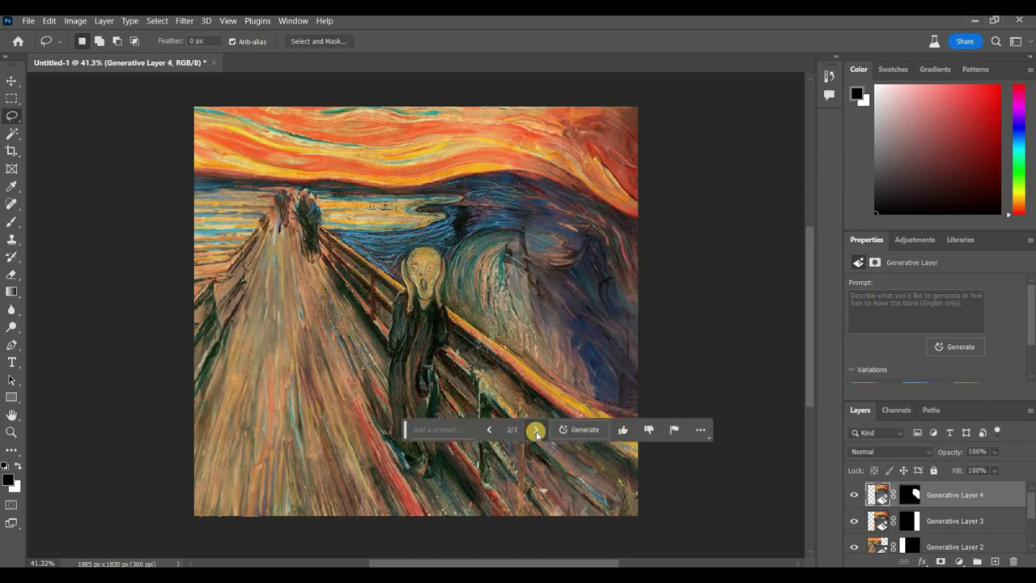
click(536, 430)
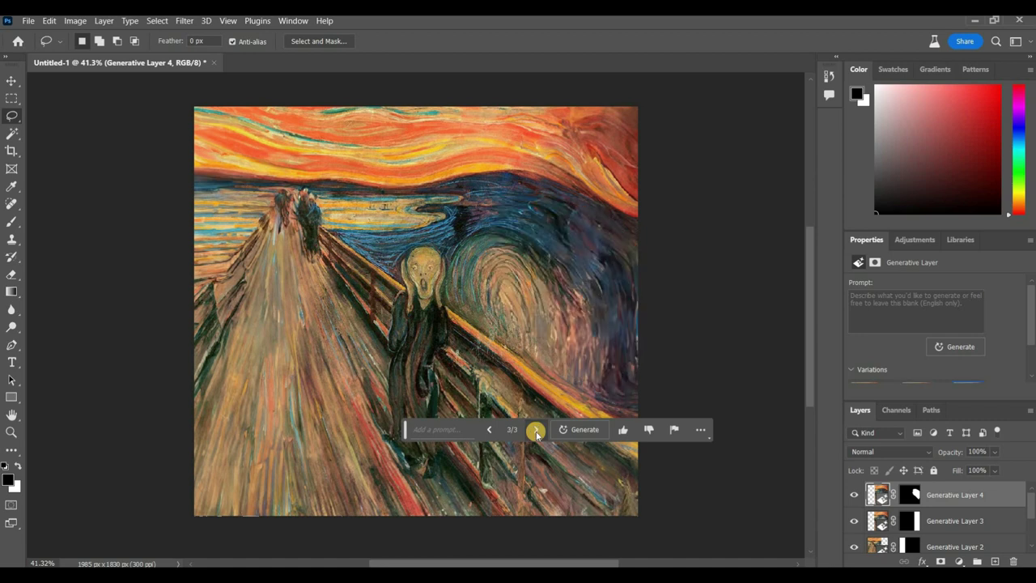
click(536, 432)
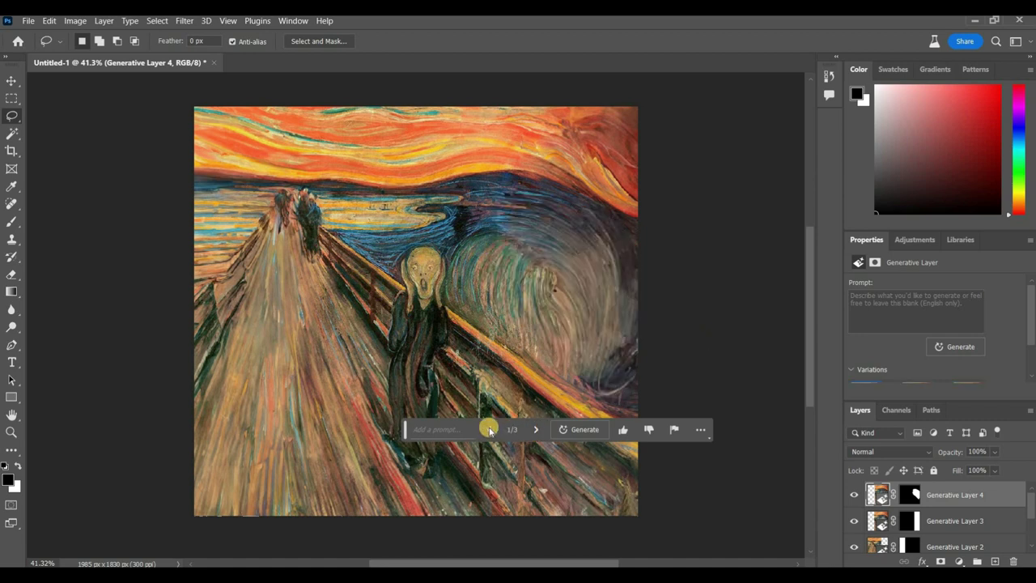
drag(433, 437, 281, 536)
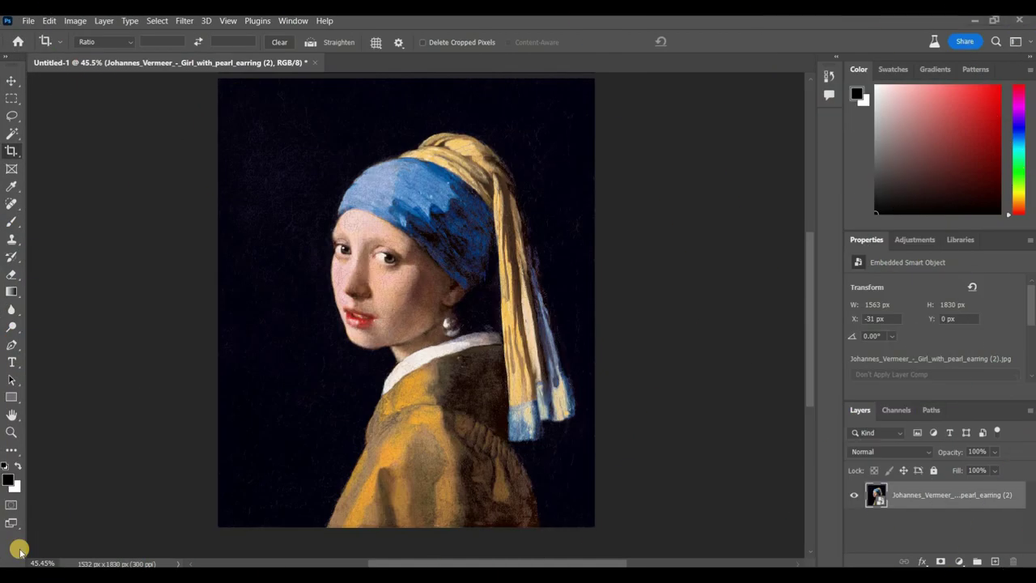
Expand the Girl with a Pearl Earring canvas downward to about 1532 x 3050 px with the Crop tool.
scroll(464, 359, down, 3)
scroll(464, 360, down, 2)
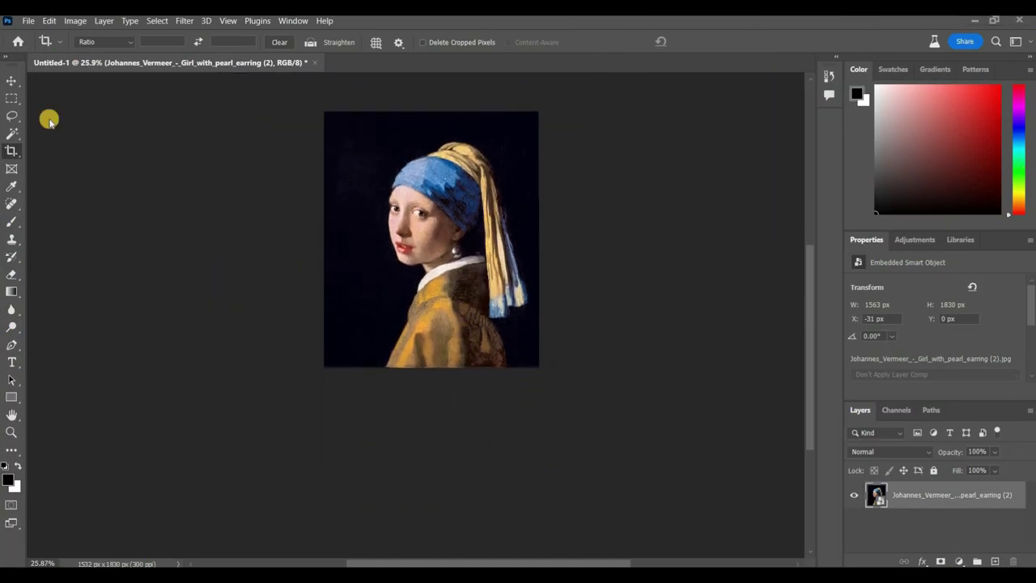
click(425, 306)
drag(431, 367, 431, 452)
click(707, 40)
Select the empty area below the girl with slight overlap, fill it using Generative Fill with an empty prompt, and choose the third variation.
click(12, 98)
drag(324, 329, 543, 532)
click(329, 534)
click(506, 536)
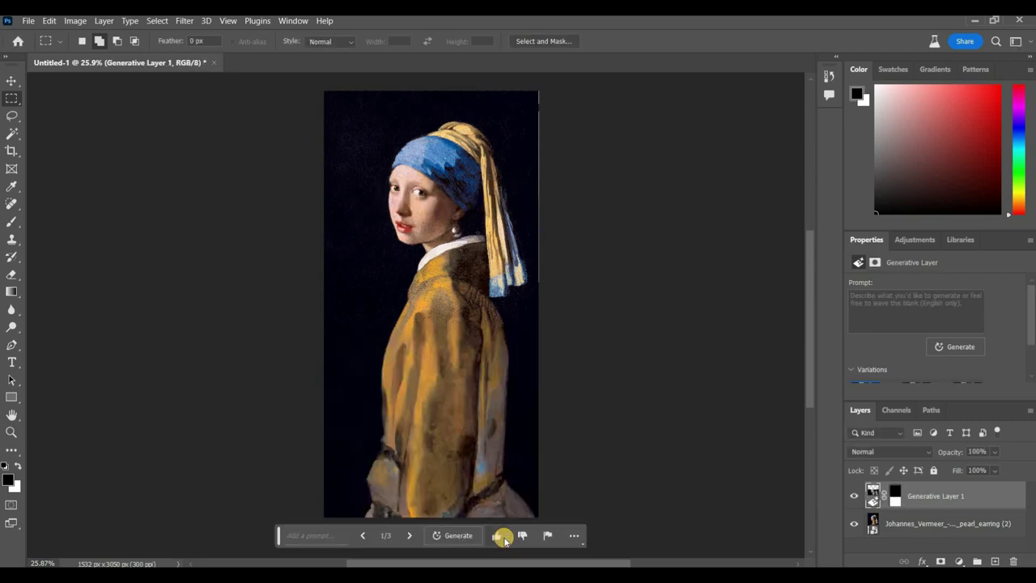
click(405, 538)
click(403, 541)
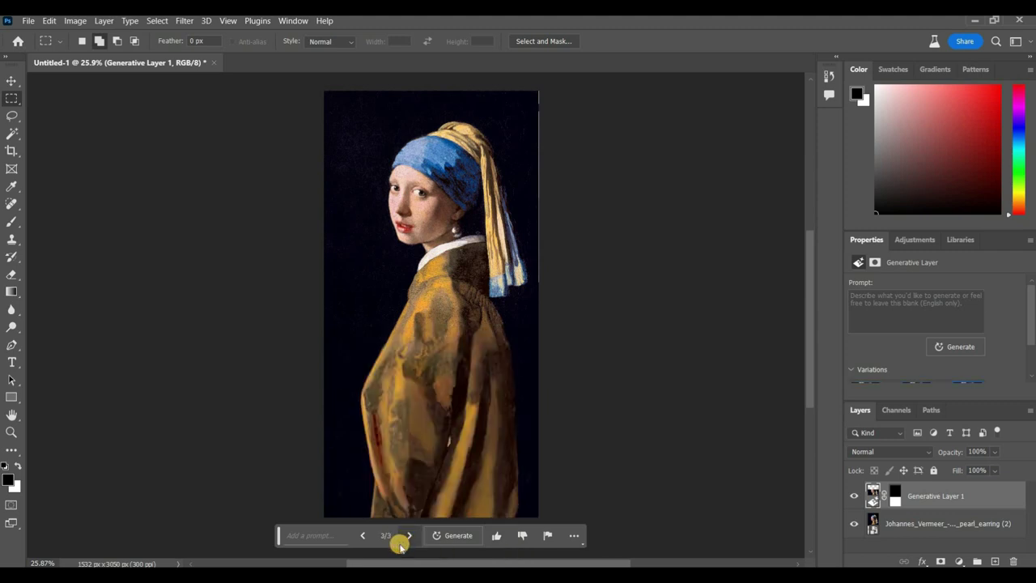